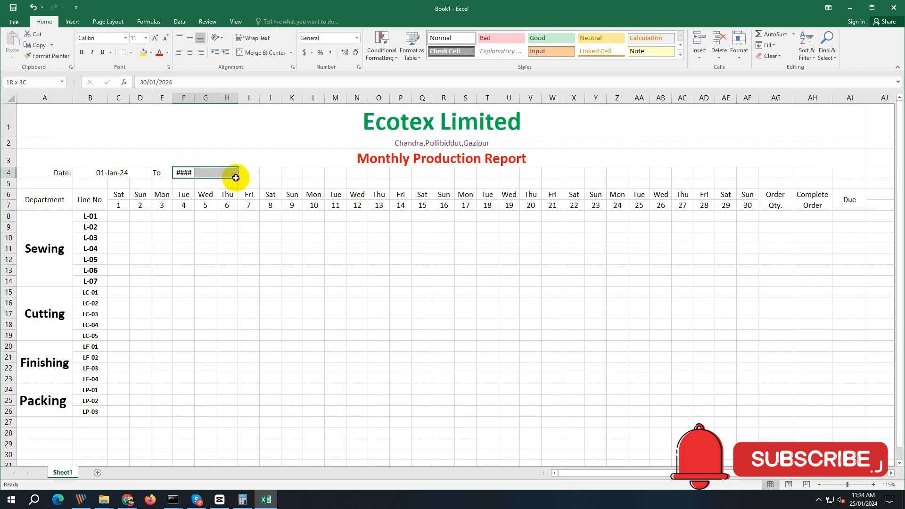
left_click_drag(236, 178, 236, 185)
left_click(245, 52)
left_click(189, 38)
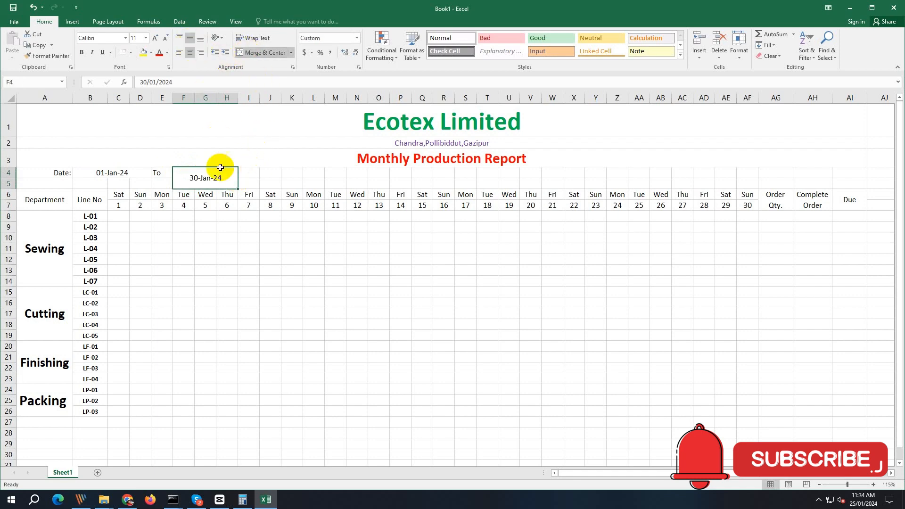
left_click(205, 238)
key("ctrl+z")
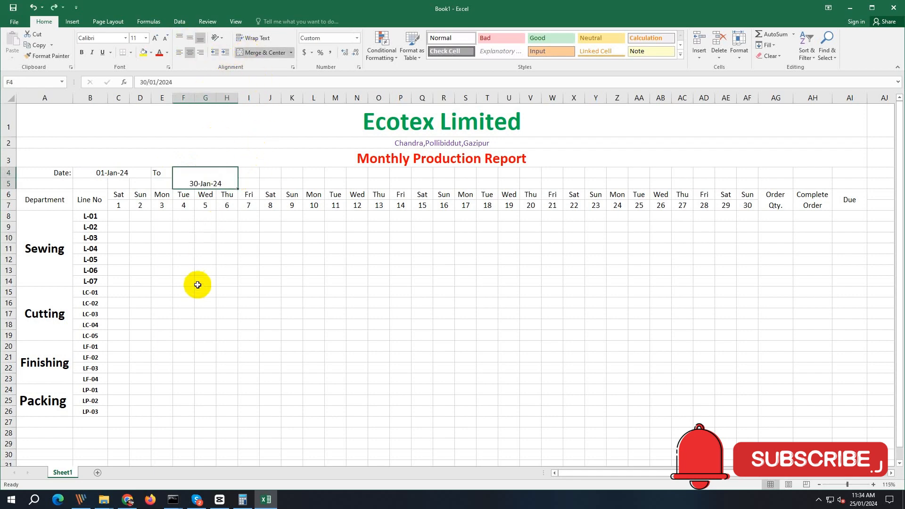
key("ctrl+z")
Step: Merge and center the end date across F4:H4
left_click_drag(188, 173, 228, 172)
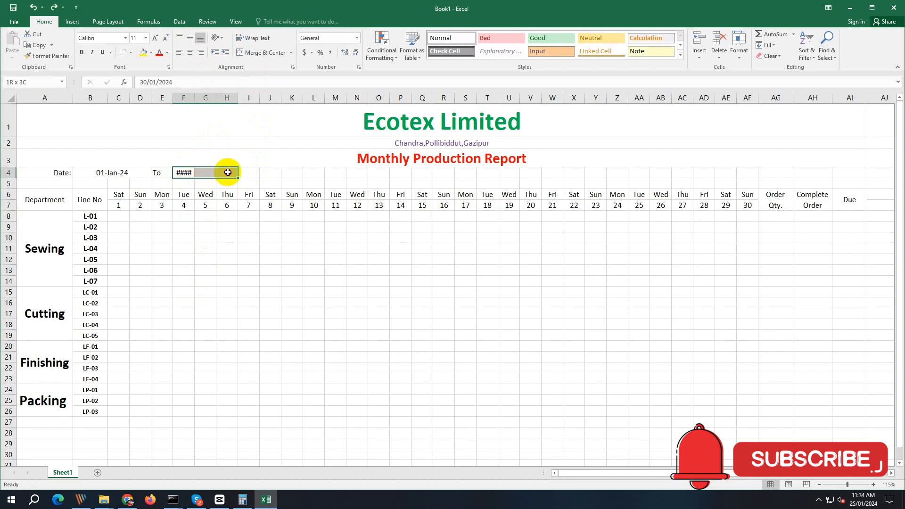
left_click(257, 55)
left_click(263, 162)
left_click(248, 291)
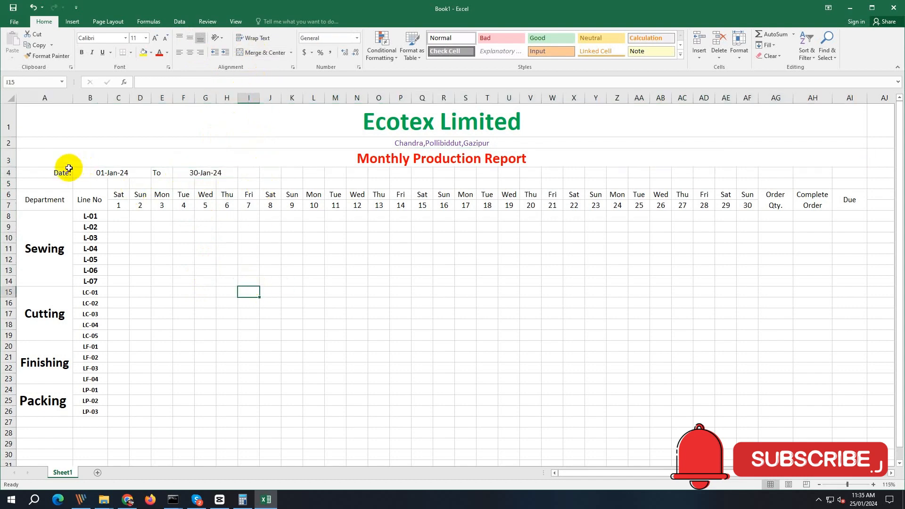
Step: Format the date row A4:H4 as bold 14-point text in purple
left_click_drag(68, 169, 204, 175)
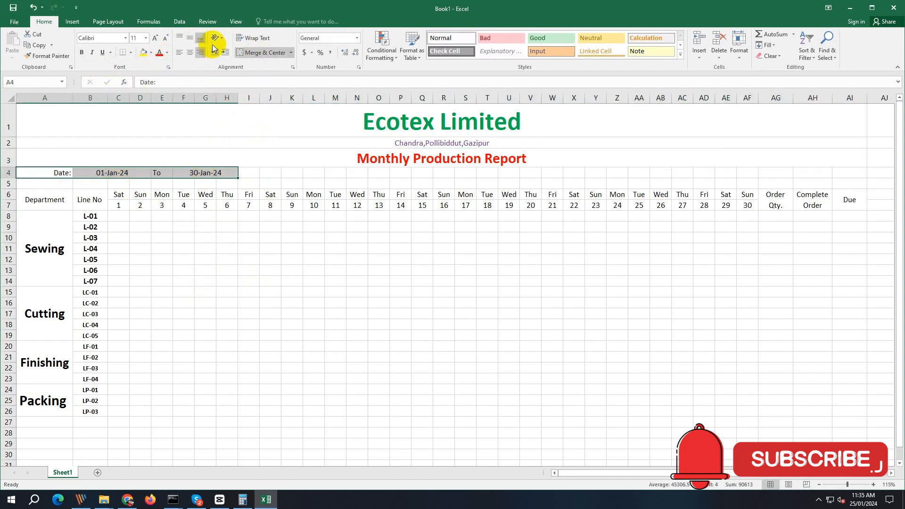
left_click(154, 40)
left_click(154, 40)
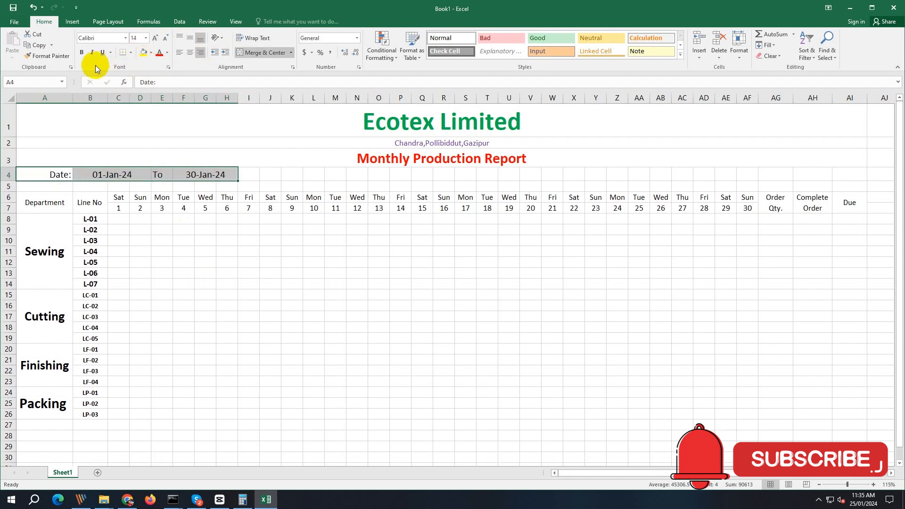
left_click(81, 53)
left_click(167, 54)
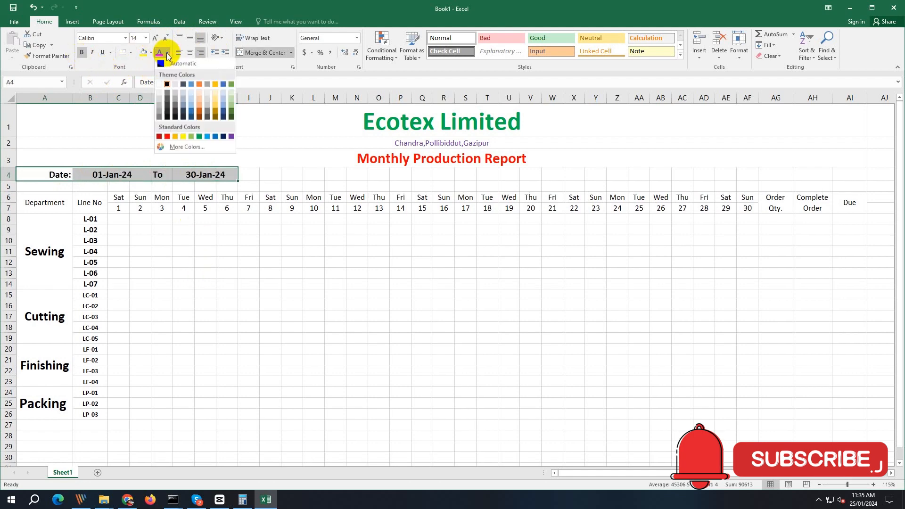
left_click(230, 137)
left_click(228, 368)
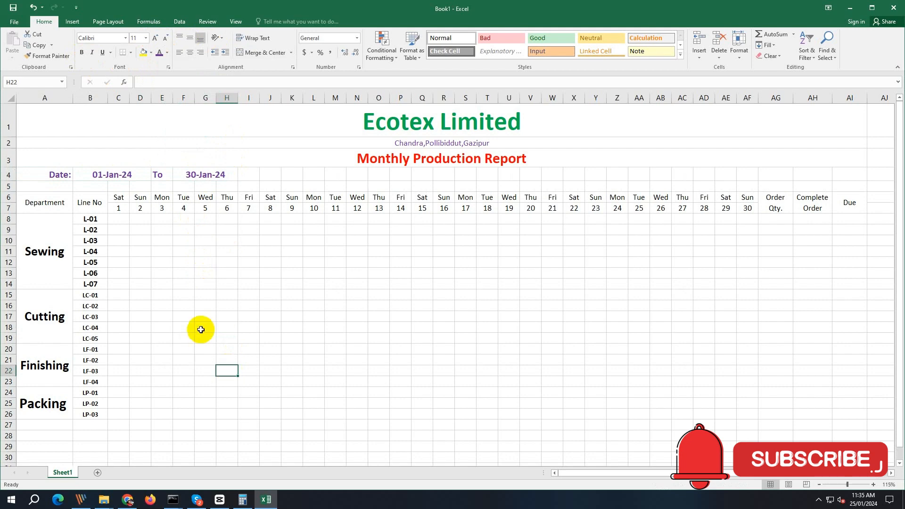
Step: Center the word "To" horizontally between the start and end dates
left_click(162, 174)
left_click(190, 54)
left_click(207, 283)
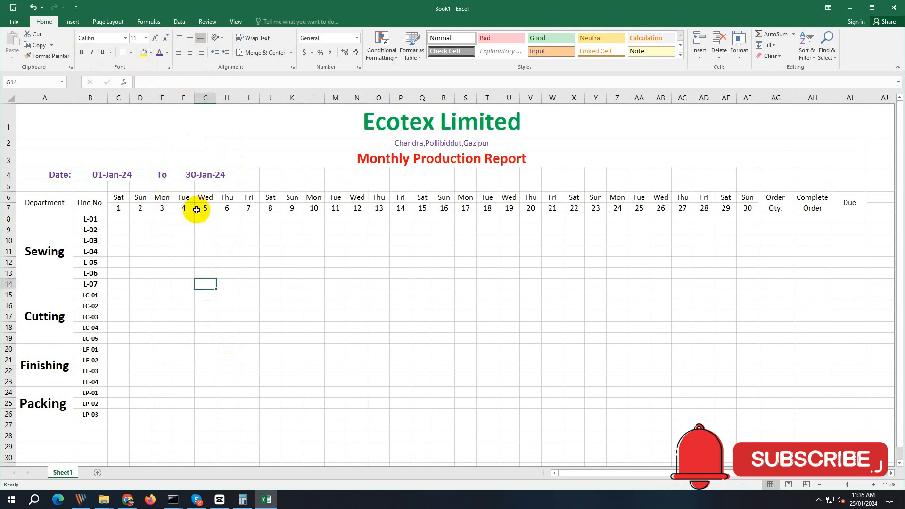
Step: Make the Department header bold
left_click(26, 202)
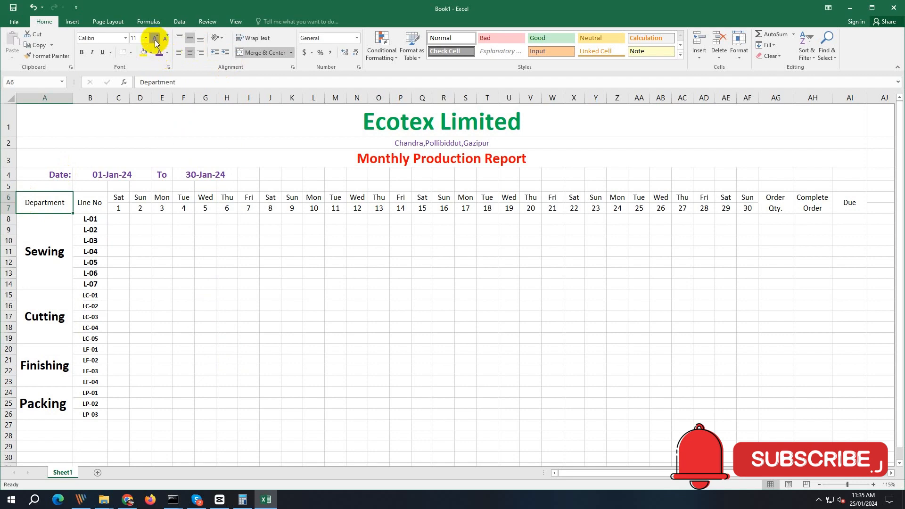
left_click(79, 53)
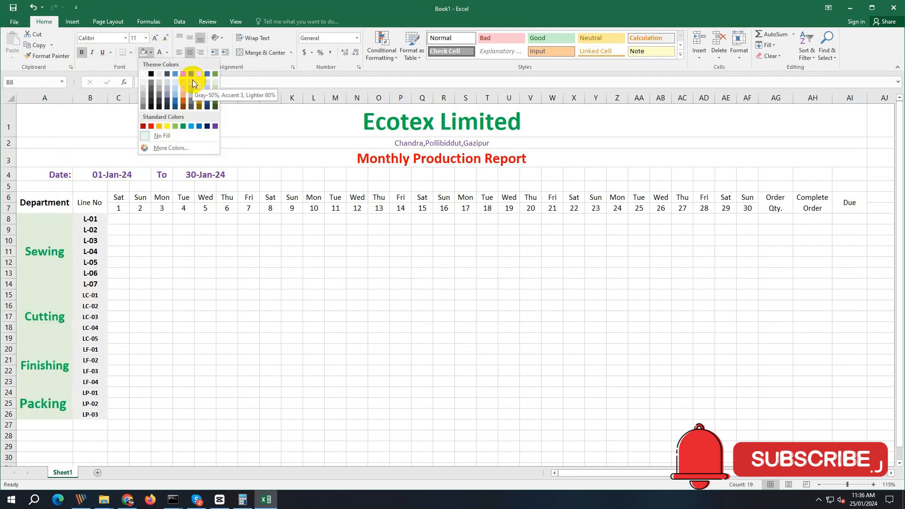
Step: Fill the line number cells from L-01 to LP-03 with Gray-50%, Accent 3, Lighter 80%
left_click(192, 80)
left_click(196, 328)
left_click(141, 337)
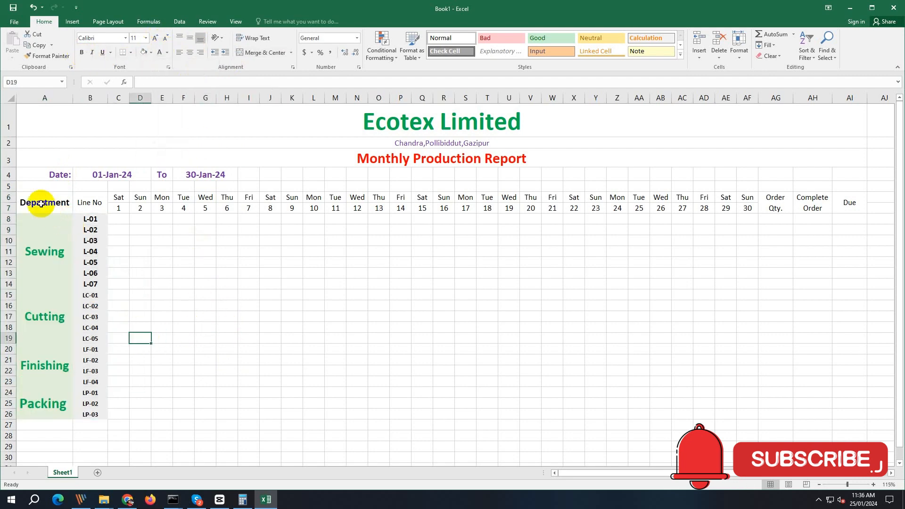
Step: Apply All Borders to the whole table, from the Department header to the last Due cell (A6:AI26)
left_click_drag(44, 203, 844, 413)
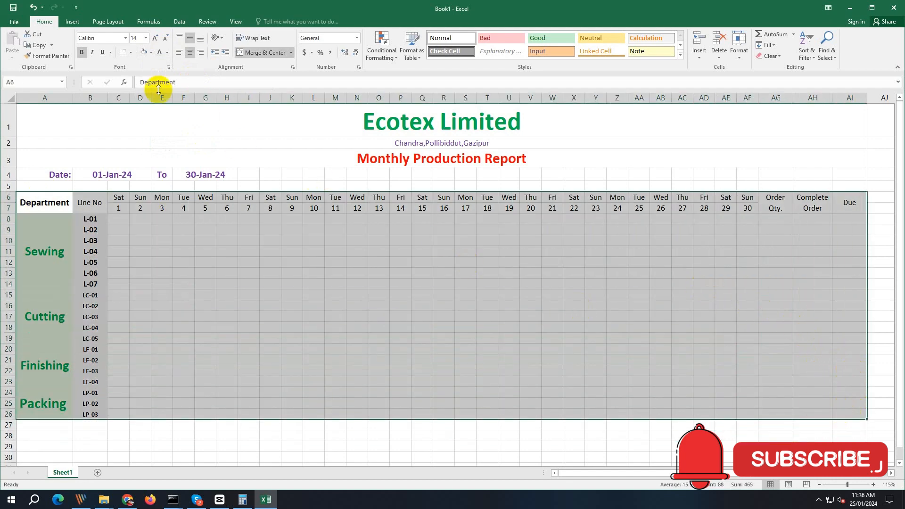
left_click(132, 53)
left_click(142, 129)
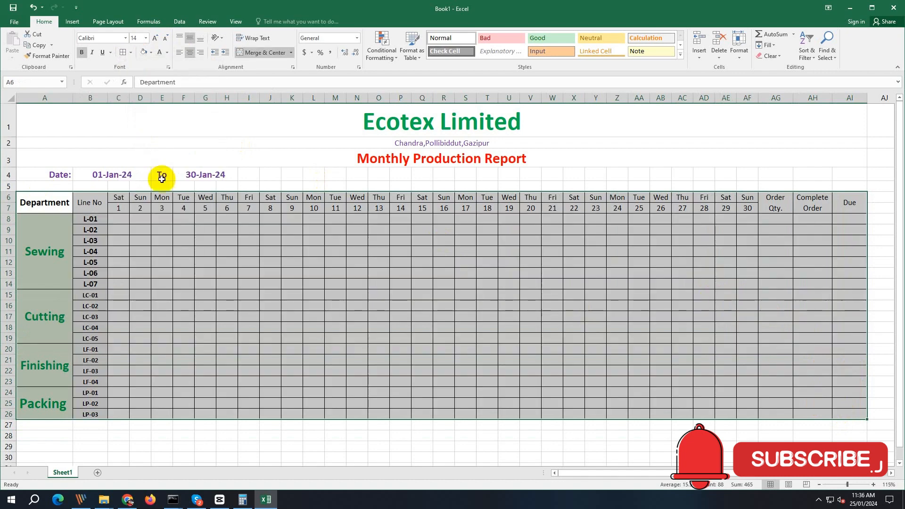
left_click(227, 317)
Step: Add Thick Outside Borders around the table's header rows, from Department to Due
left_click_drag(46, 203, 848, 200)
left_click(131, 52)
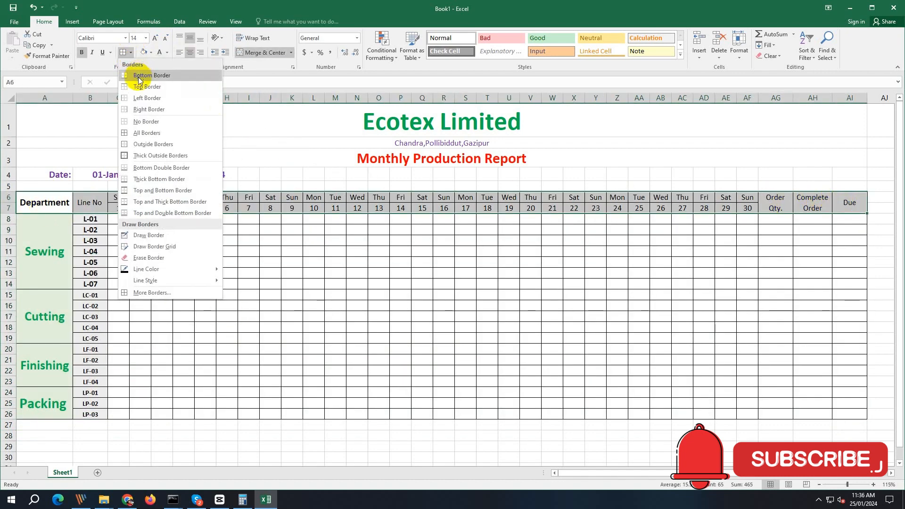
left_click(145, 155)
left_click(170, 236)
Step: Fill the table's header rows, from Department to Due, with light gray
left_click(45, 203)
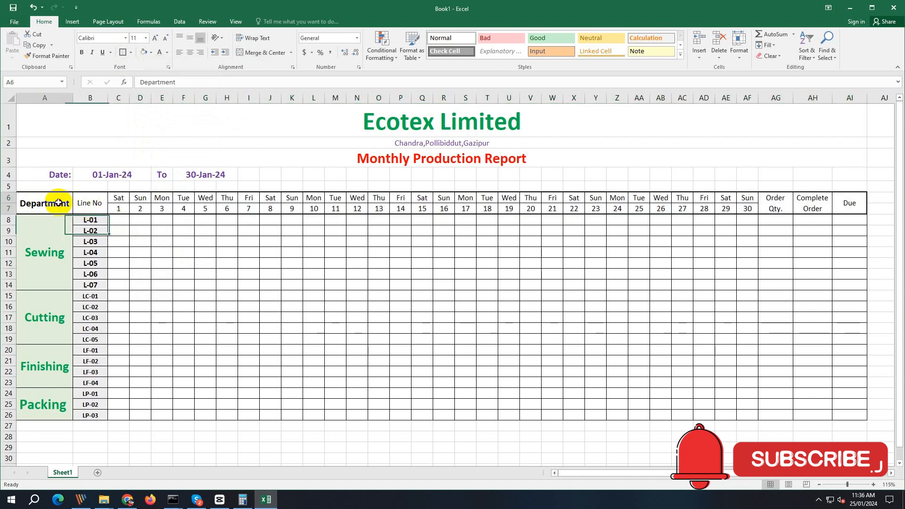
left_click(151, 52)
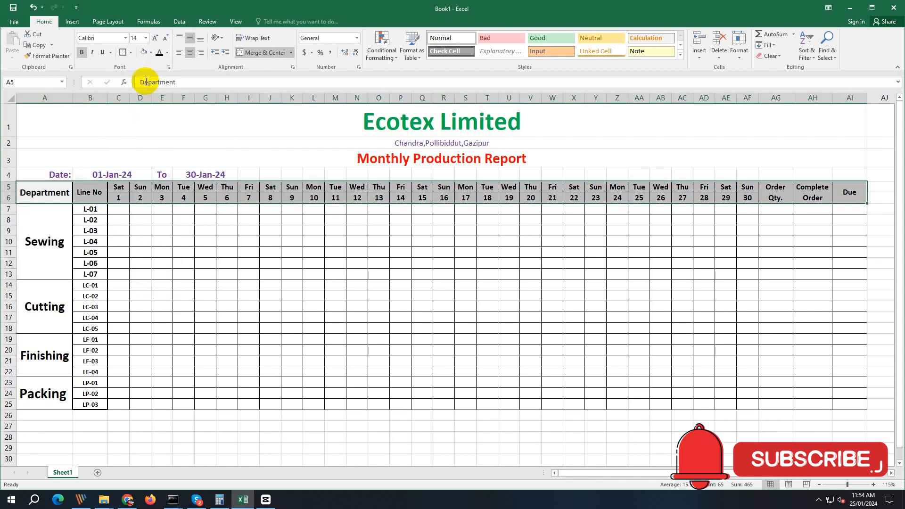
left_click(177, 313)
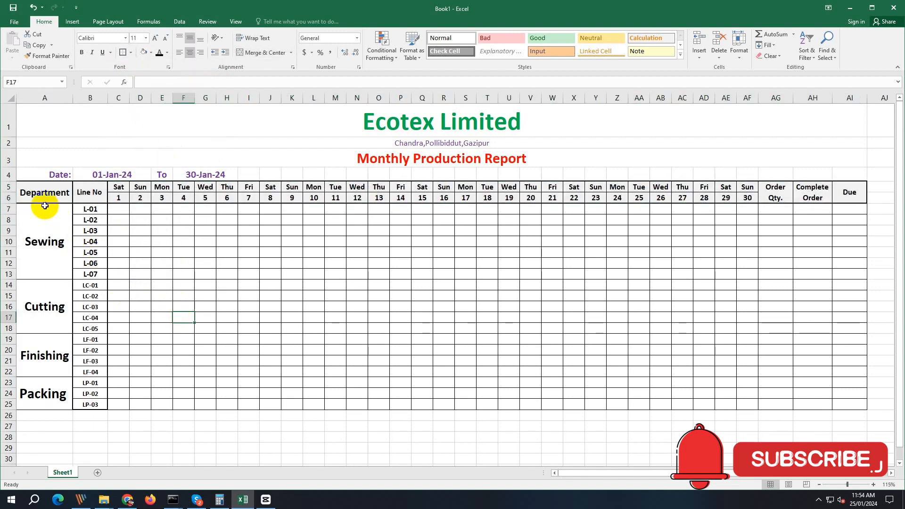
Step: Fill the Sewing, Cutting, Finishing and Packing department cells with the same light gray
left_click_drag(41, 204, 42, 394)
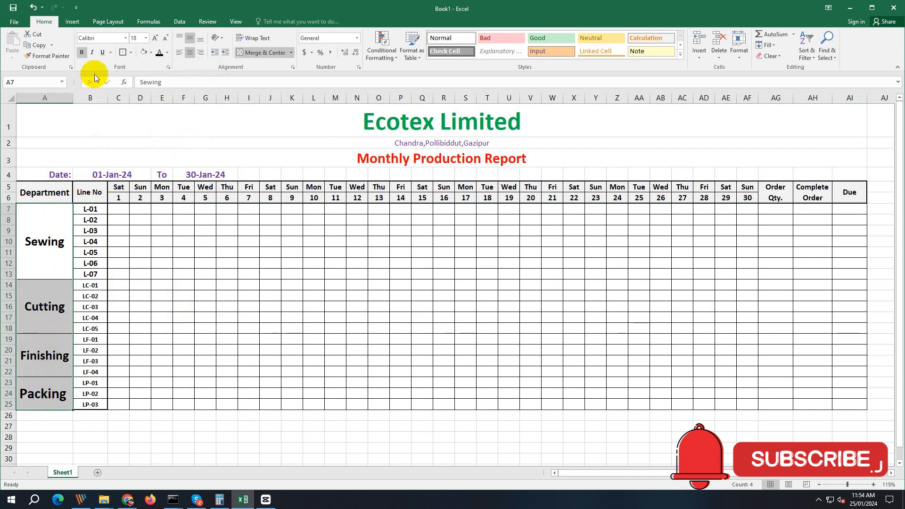
left_click(144, 53)
left_click(207, 347)
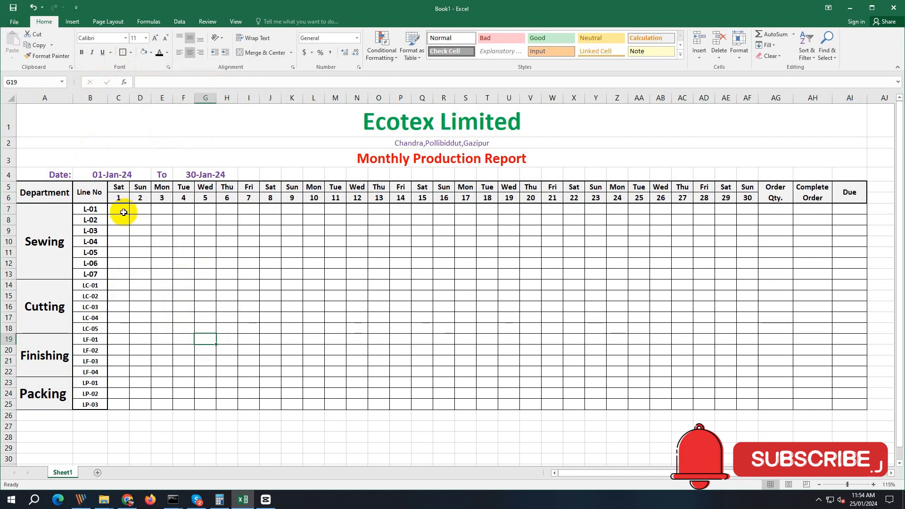
mouse_move(119, 209)
left_mouse_down()
mouse_move(781, 305)
mouse_move(741, 324)
mouse_move(736, 372)
mouse_move(755, 404)
mouse_move(856, 405)
left_mouse_up()
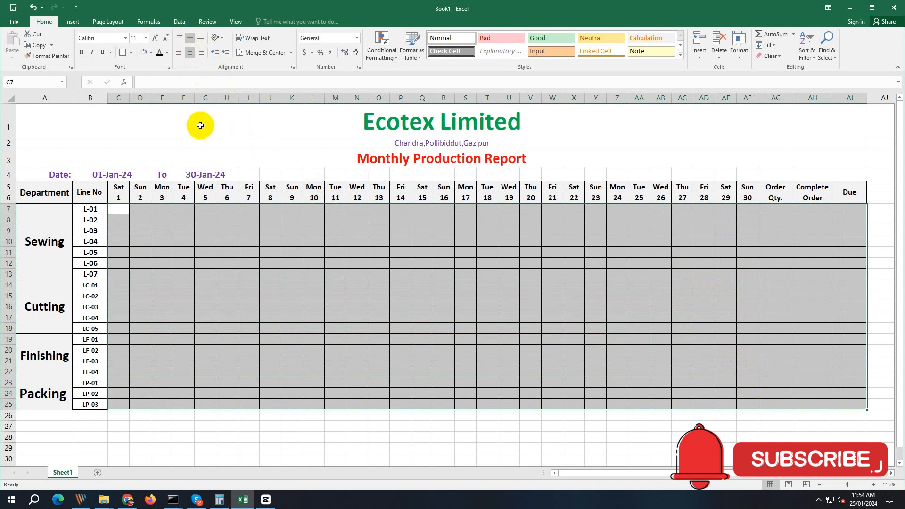
left_click(335, 305)
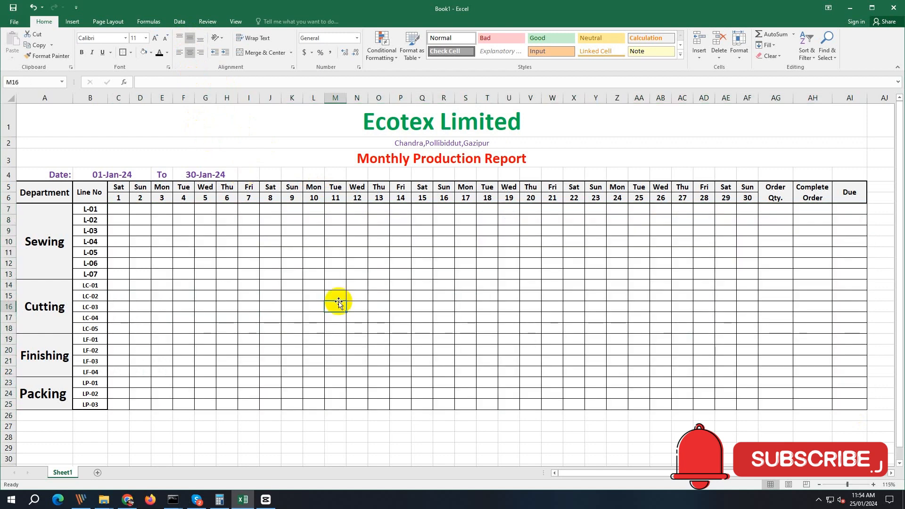
left_click(119, 211)
left_click(161, 250)
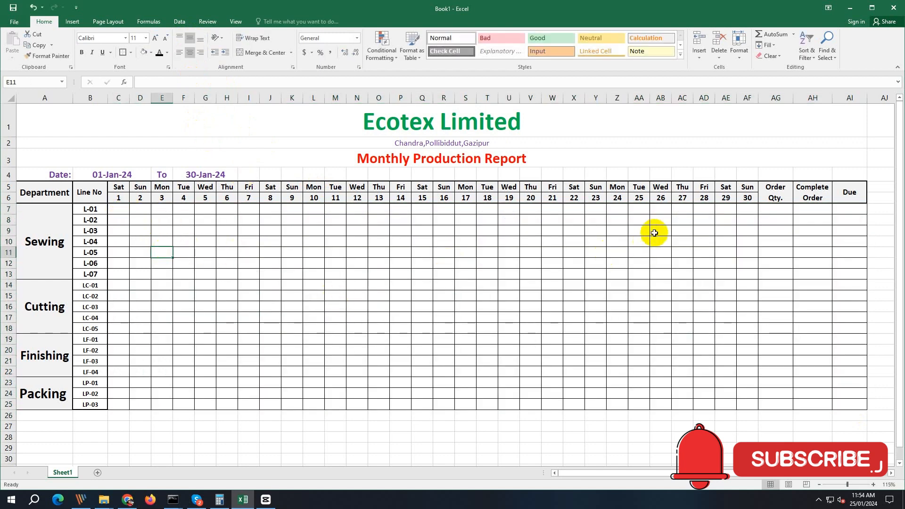
Step: Enter =SUM(C7:AF7) in the Complete Order cell of line L-01 to total its daily production
double_click(810, 209)
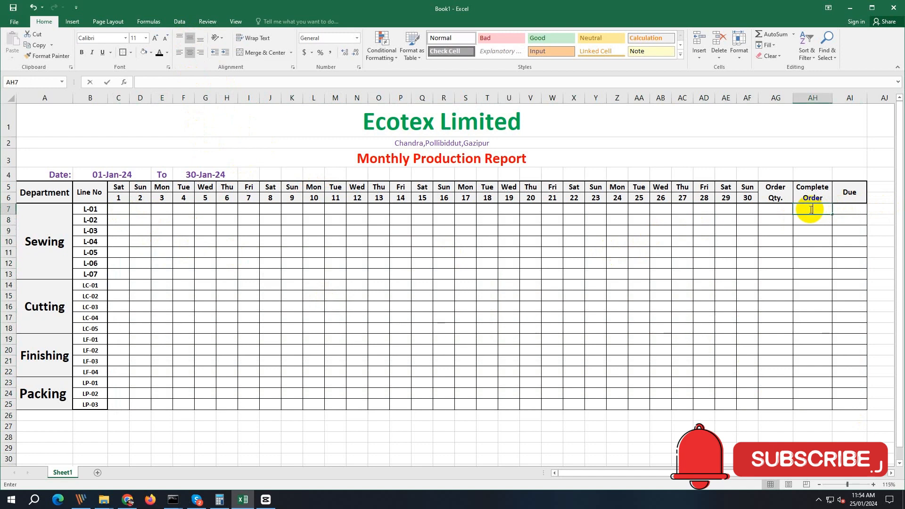
type("=")
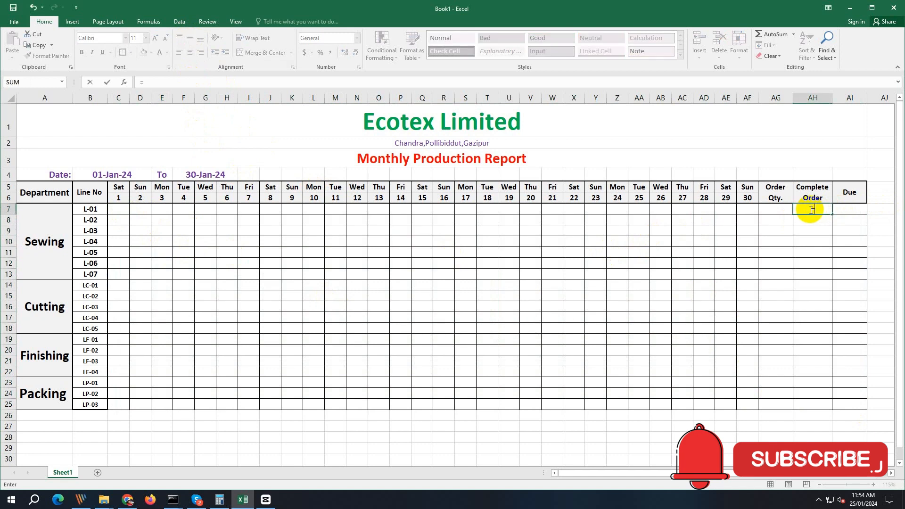
type("sum(")
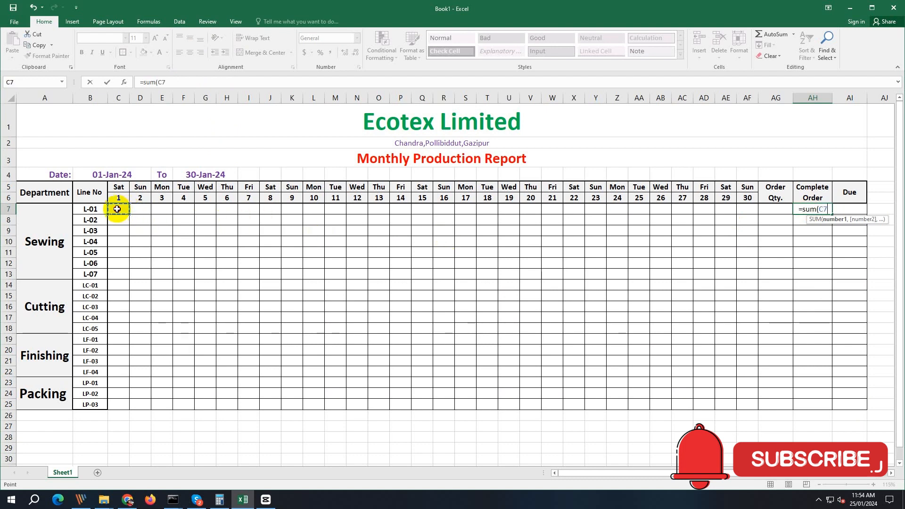
left_click_drag(117, 209, 744, 214)
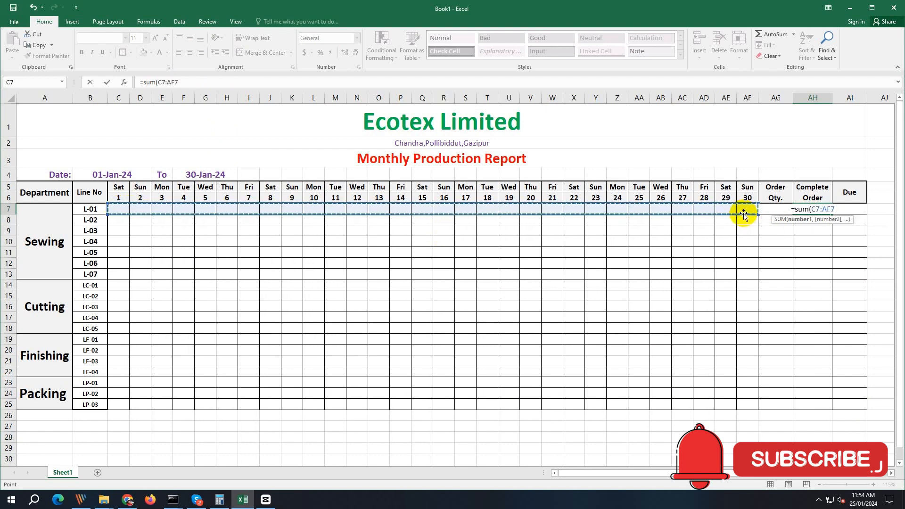
type(")")
key("Return")
left_click(547, 274)
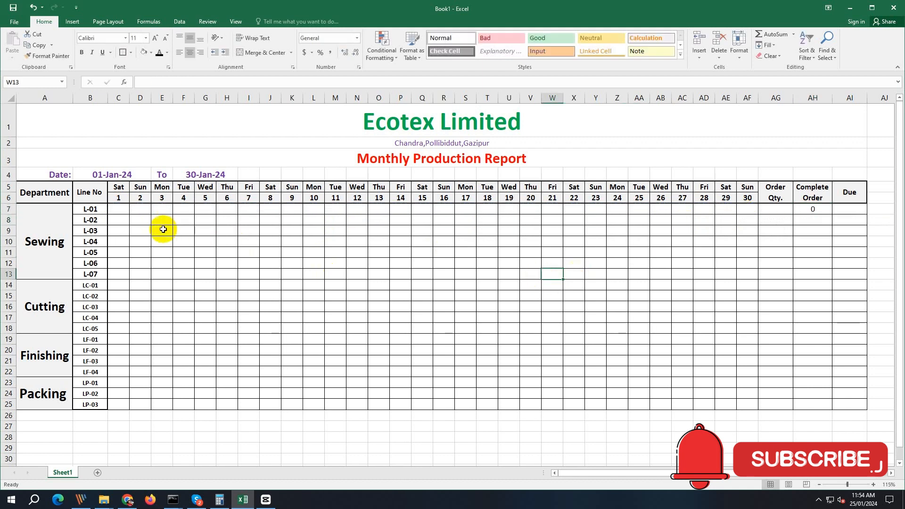
left_click_drag(121, 209, 748, 405)
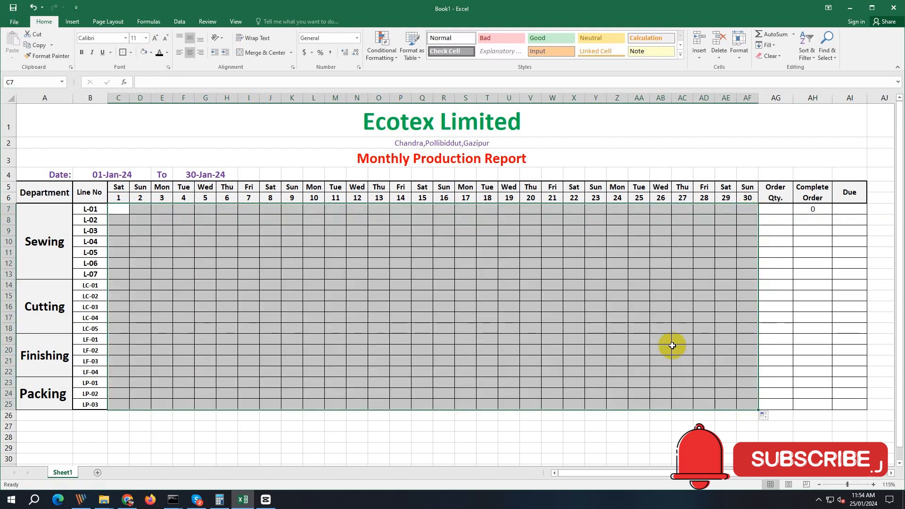
left_click(621, 327)
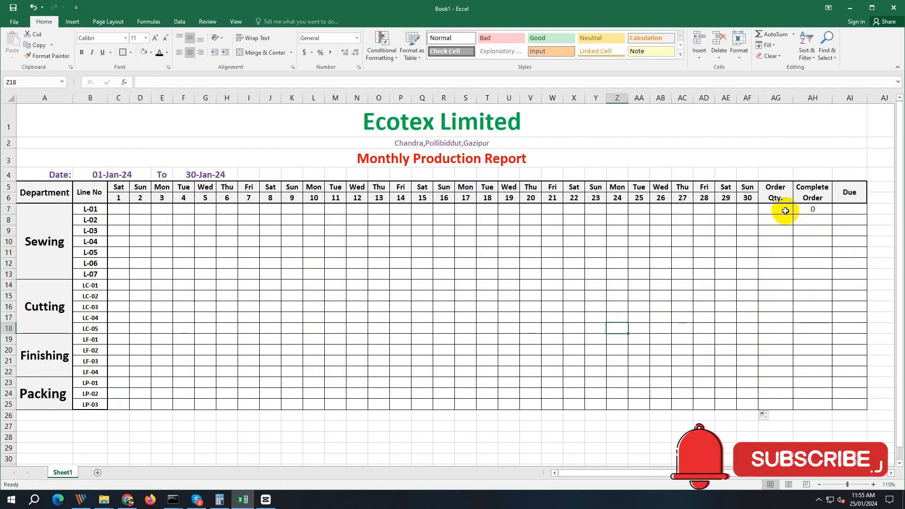
left_click(785, 210)
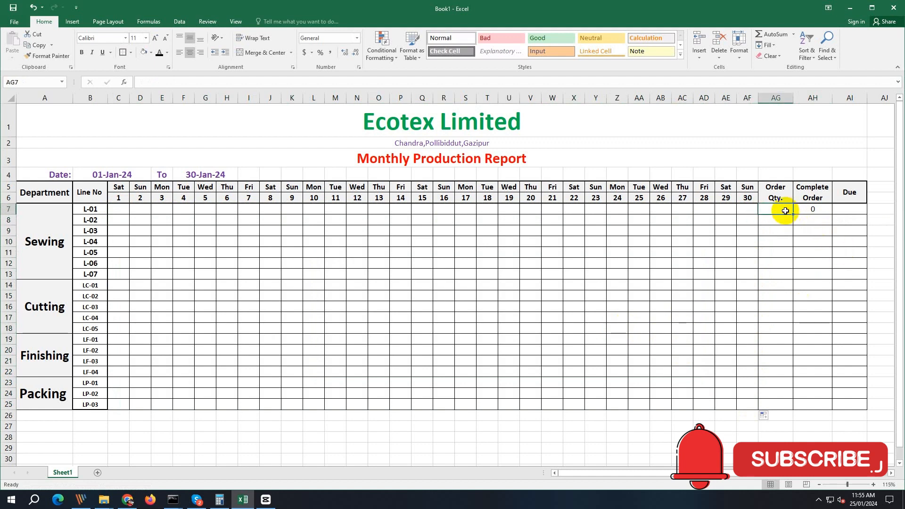
Step: Enter a formula in L-01's Due cell that subtracts Complete Order from Order Qty. (=AG7-AH7)
left_click(851, 208)
type("=")
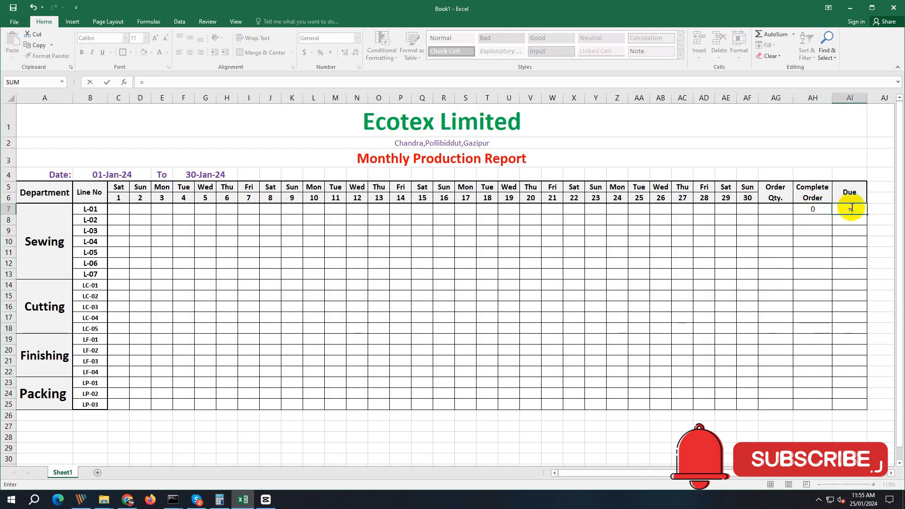
left_click(781, 210)
type("-")
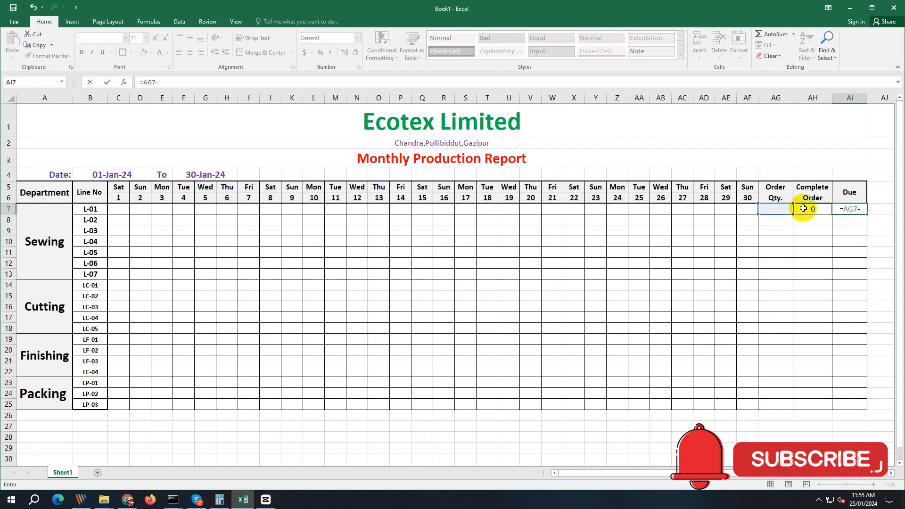
key("Return")
left_click(812, 252)
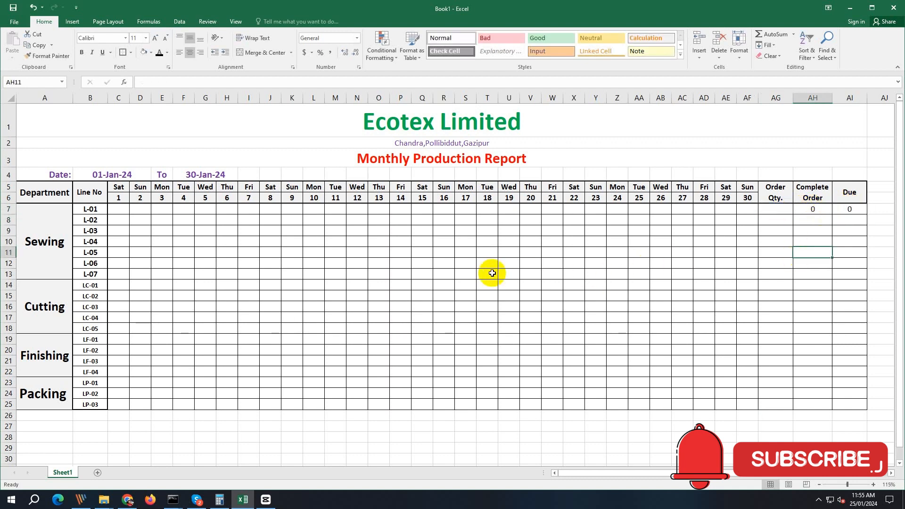
Step: Merge the day 7 Friday cells from L-01 through LP-03 into one light-gray cell reading Weekend, with its text rotated up
left_click_drag(247, 208, 243, 402)
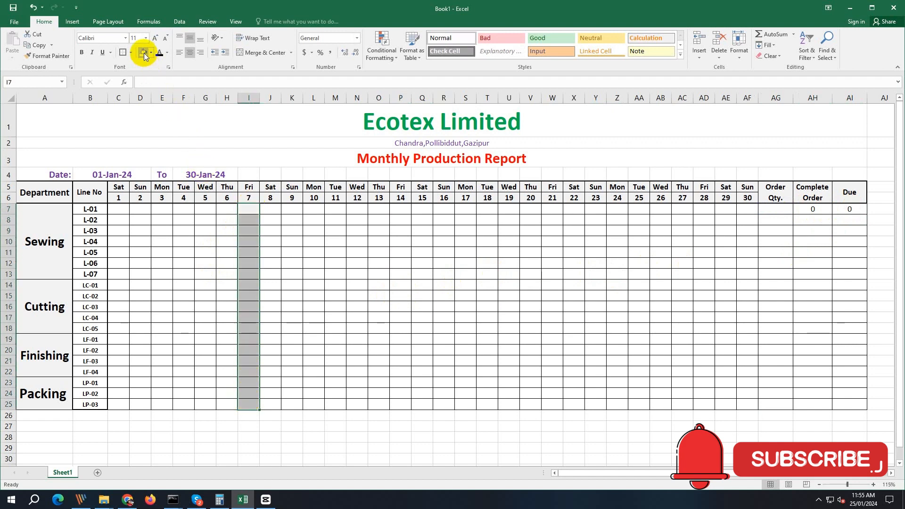
left_click(247, 54)
double_click(250, 289)
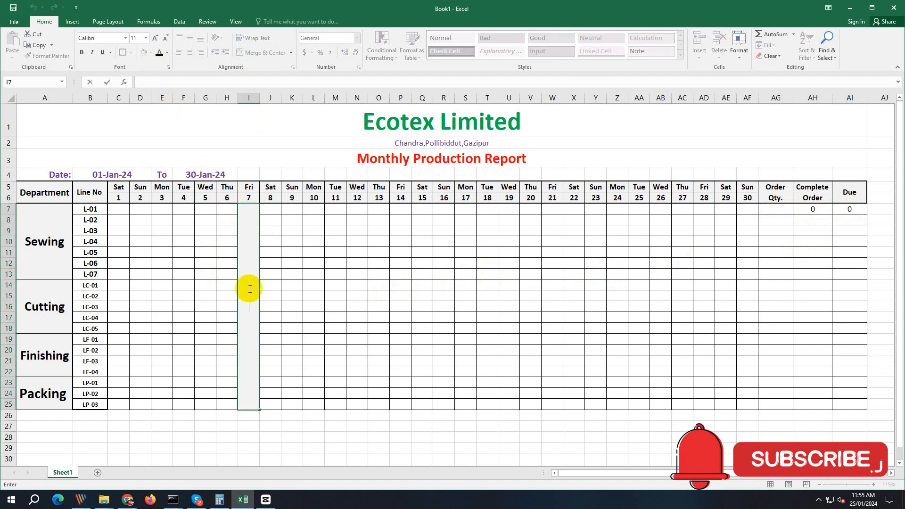
type("Weekend")
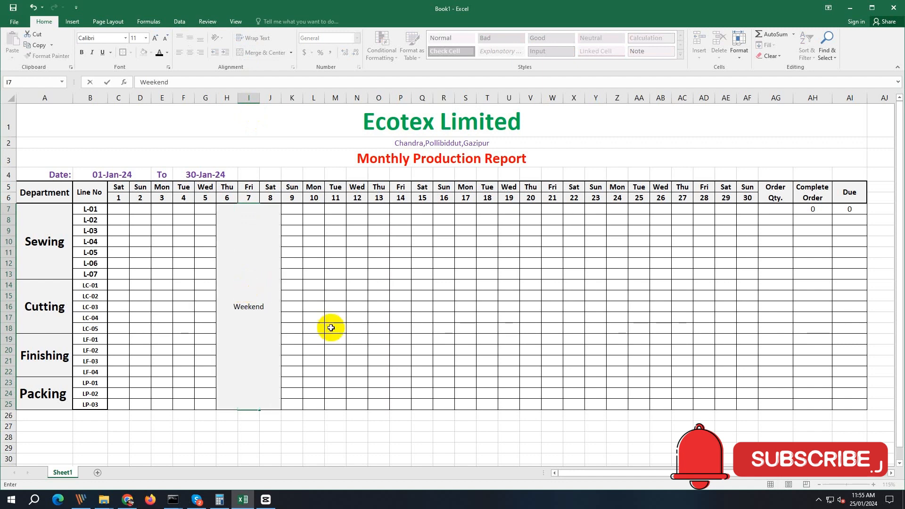
key("ctrl+Return")
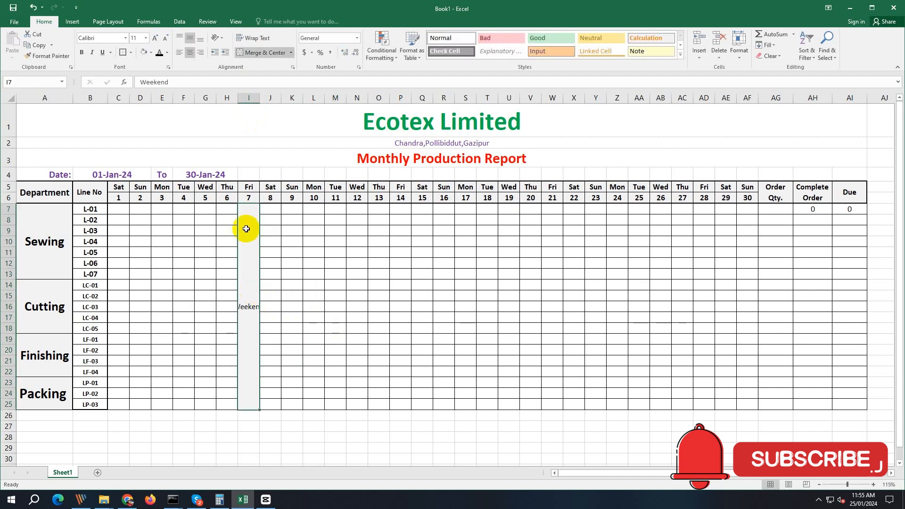
left_click(220, 38)
left_click(236, 83)
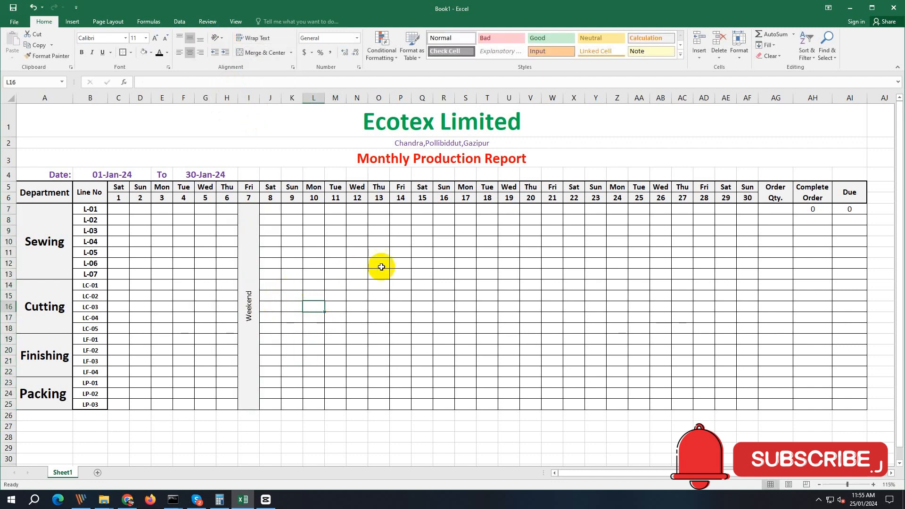
Step: Merge the day 14 Friday cells from L-01 through LP-03 and copy the day 7 Weekend block into them
left_click_drag(400, 209, 403, 403)
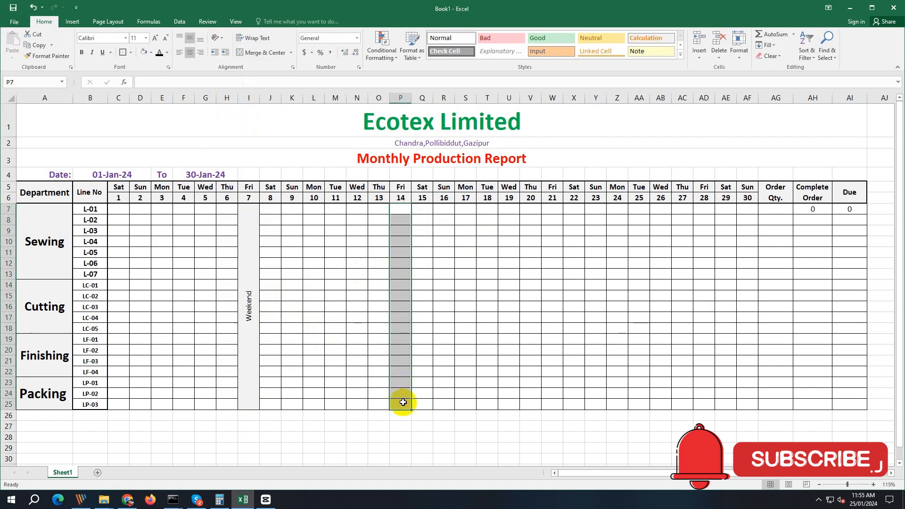
left_click(261, 52)
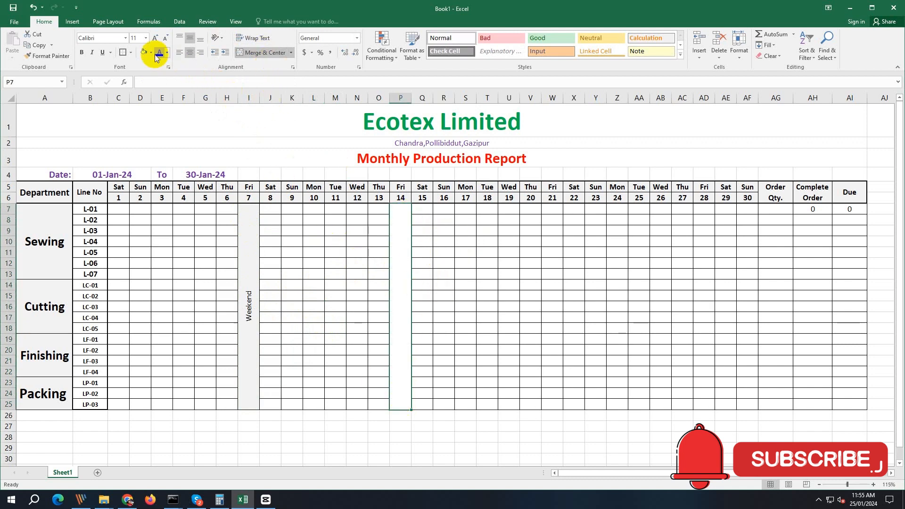
left_click(244, 314)
key("ctrl+c")
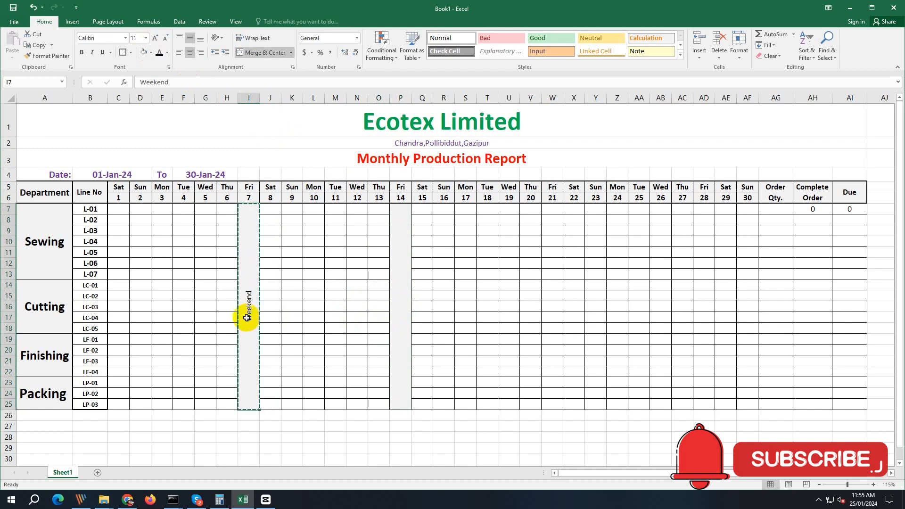
left_click(397, 304)
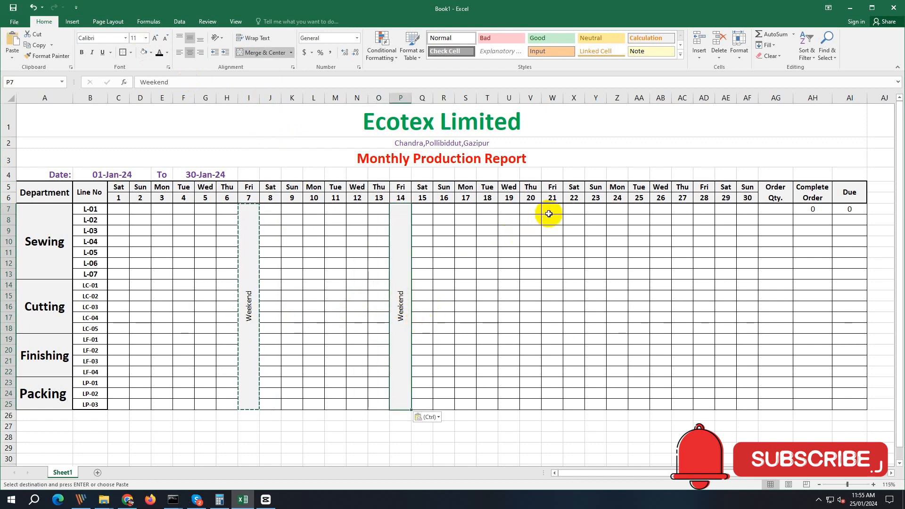
Step: Merge the day 21 Friday cells from L-01 through LP-03 and copy the day 14 Weekend block into them
left_click_drag(550, 210, 562, 398)
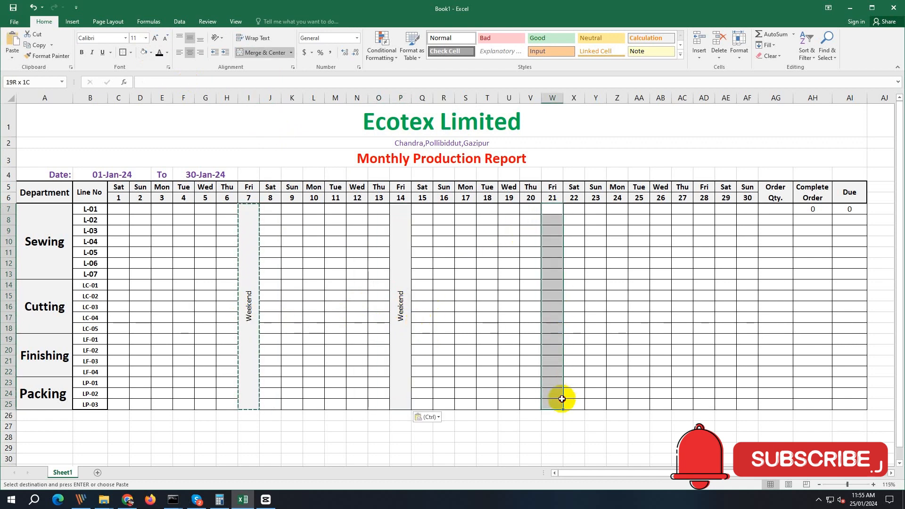
left_click(262, 52)
left_click(406, 321)
key("ctrl+c")
left_click(556, 309)
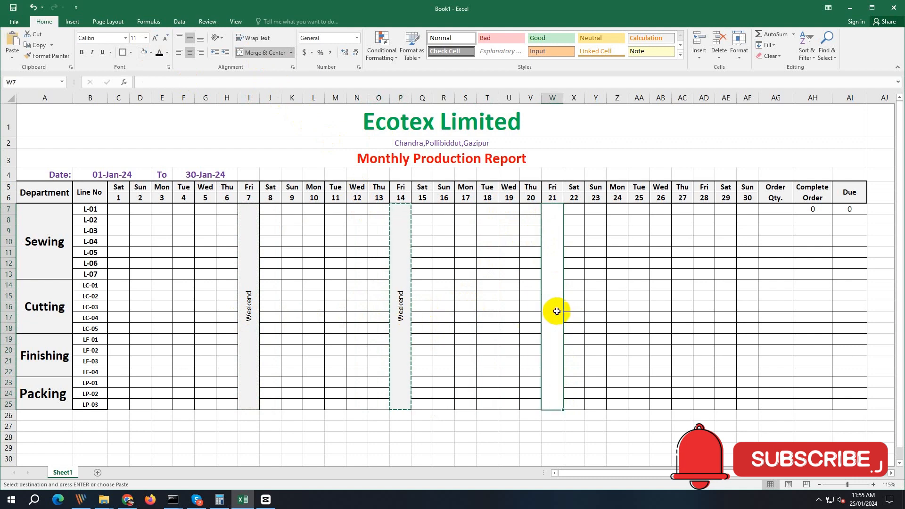
key("ctrl+v")
left_click(595, 328)
Step: Merge the day 28 Friday cells from L-01 through LP-03 and copy the day 21 Weekend block into them
left_click_drag(692, 215, 707, 399)
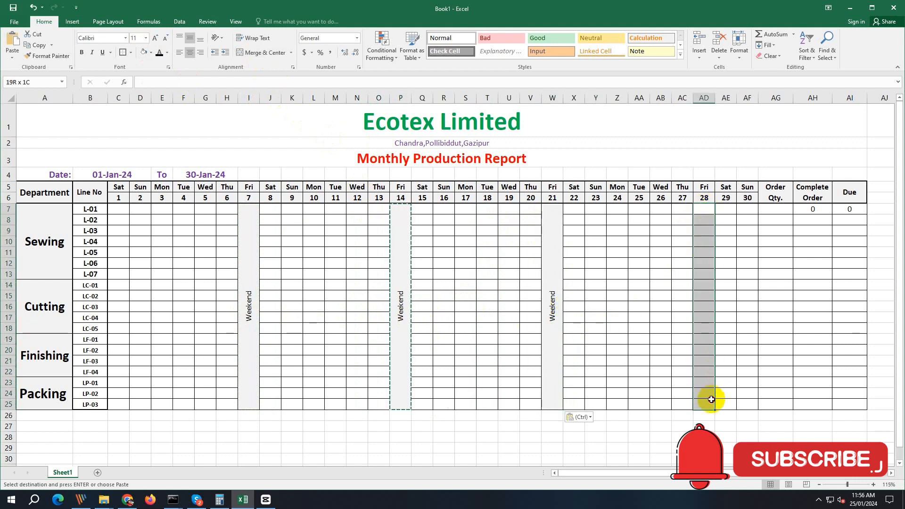
left_click(264, 53)
left_click(551, 288)
key("ctrl+c")
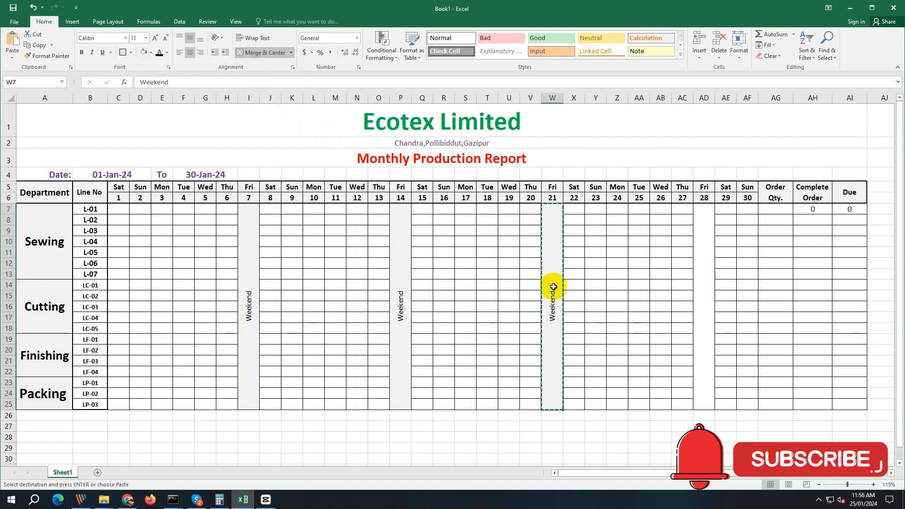
left_click(703, 307)
key("ctrl+v")
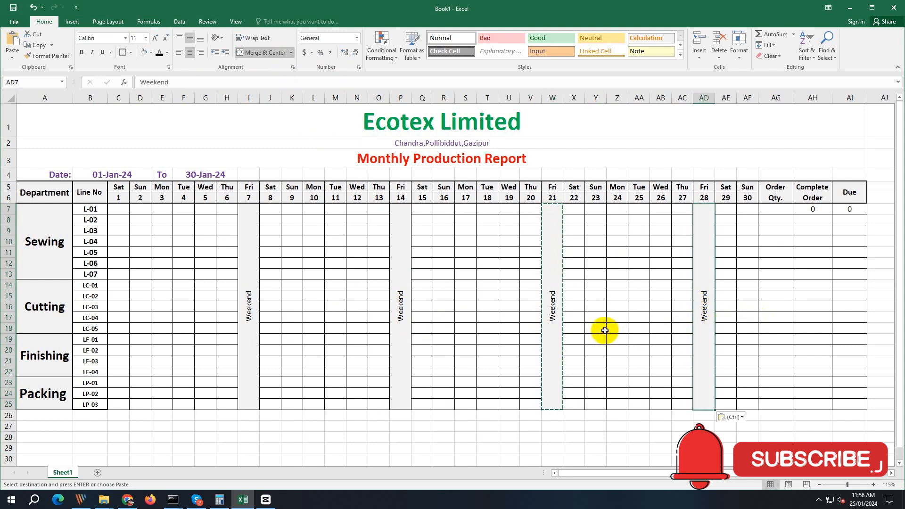
left_click(596, 369)
Step: Make the Weekend text bold in all four Friday columns (days 7, 14, 21 and 28)
left_click(257, 309)
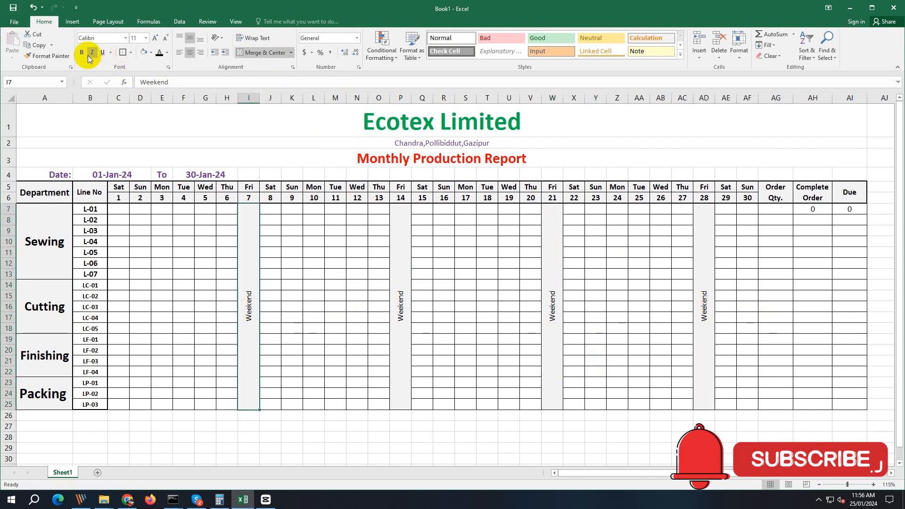
left_click(82, 52)
left_click(403, 316)
left_click(82, 52)
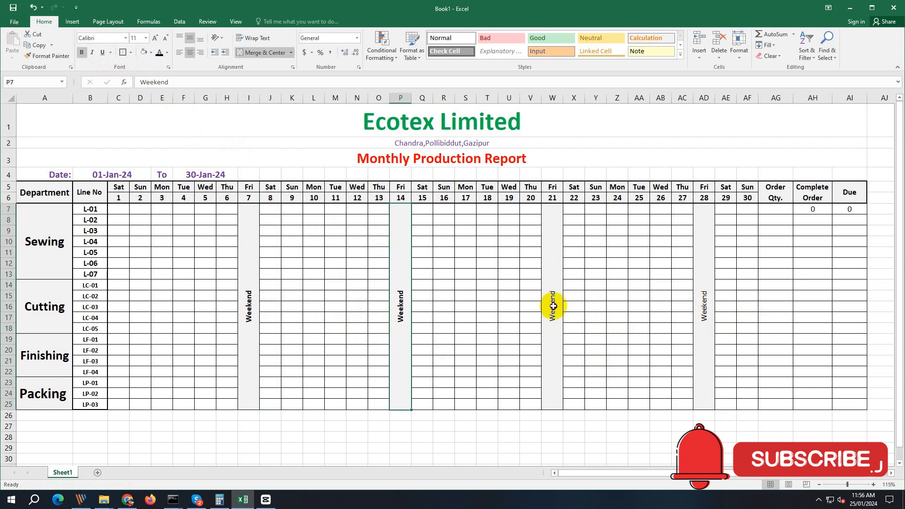
left_click(551, 304)
left_click(81, 52)
left_click(684, 338)
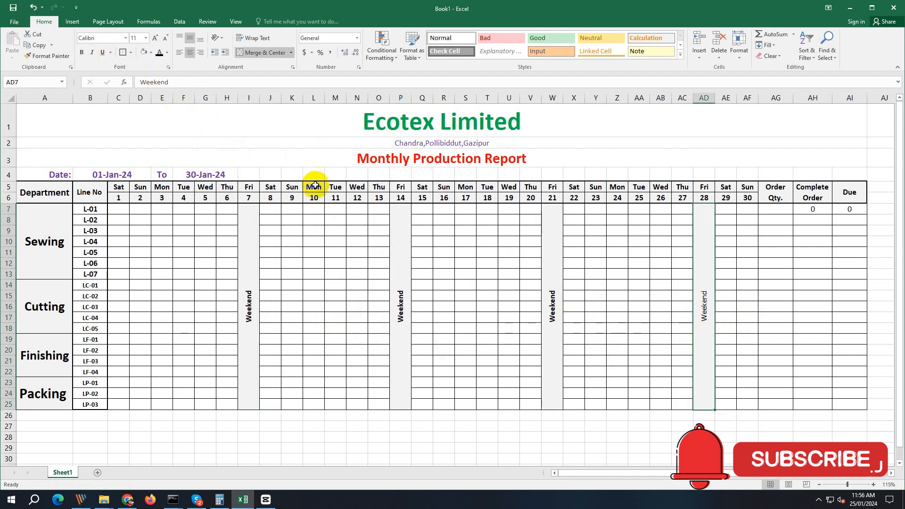
left_click(81, 52)
left_click(595, 263)
Step: Enter the Sewing order quantities for L-01 to L-07: 3000, 5000, 8000, 15000, 20000, 7580 and 9000
left_click(121, 206)
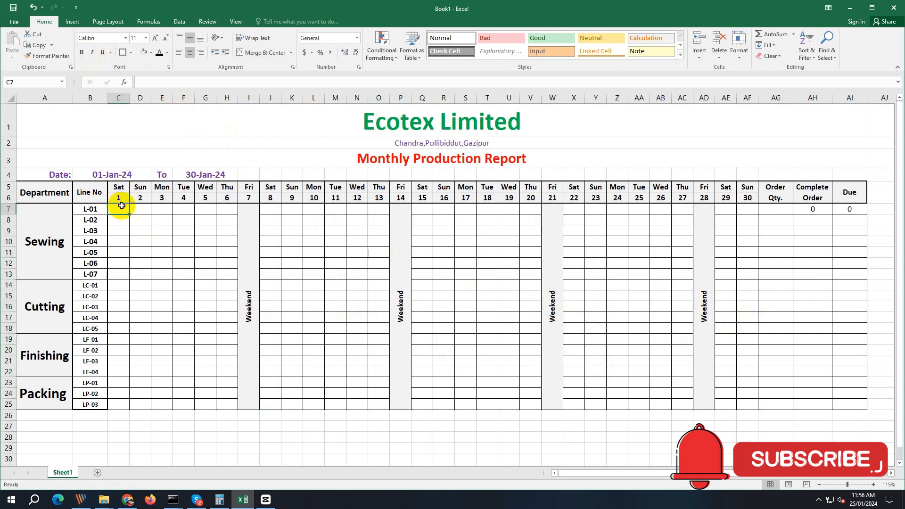
left_click(779, 210)
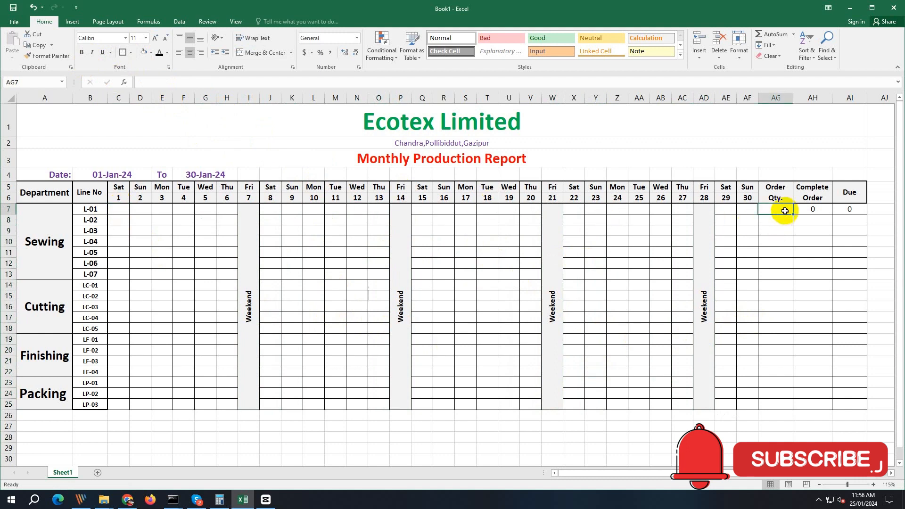
type("3000")
key("BackSpace")
key("Return")
type("5")
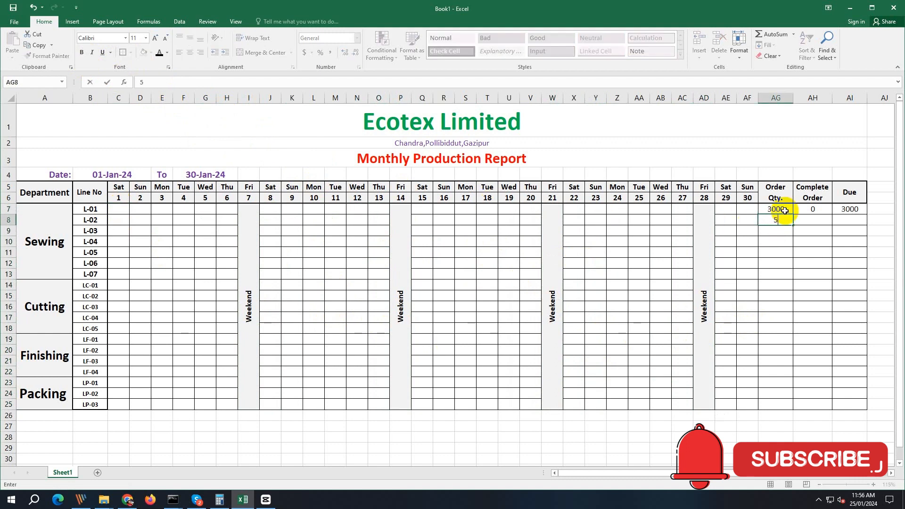
type("000")
key("Return")
type("8000")
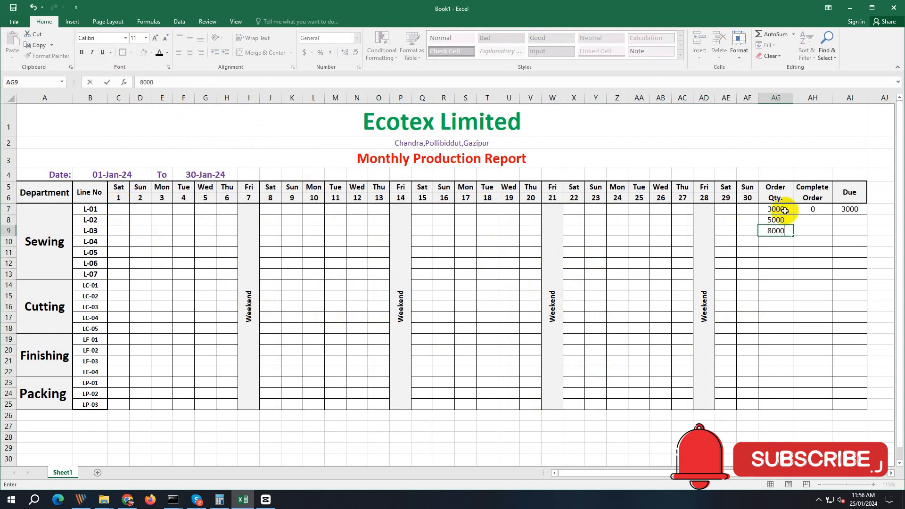
key("Return")
type("15000")
key("Return")
type("20000")
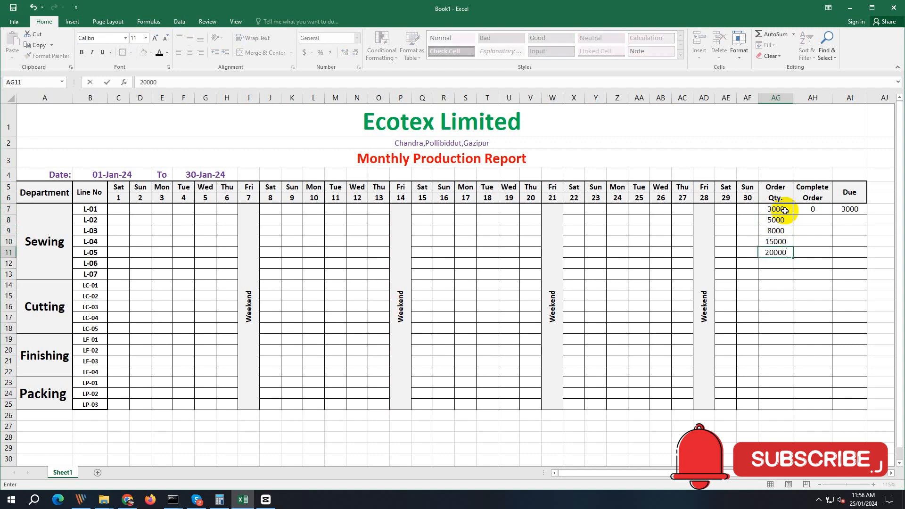
key("Return")
type("7580")
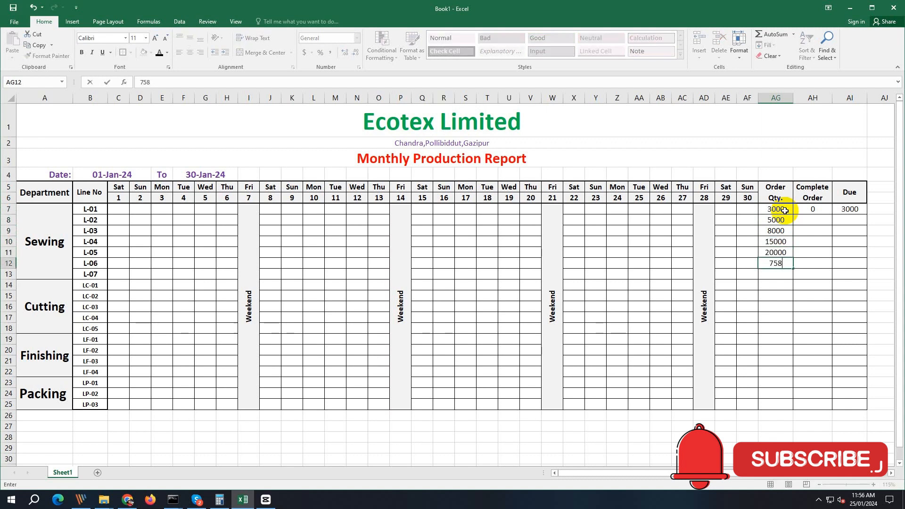
key("Return")
type("9000")
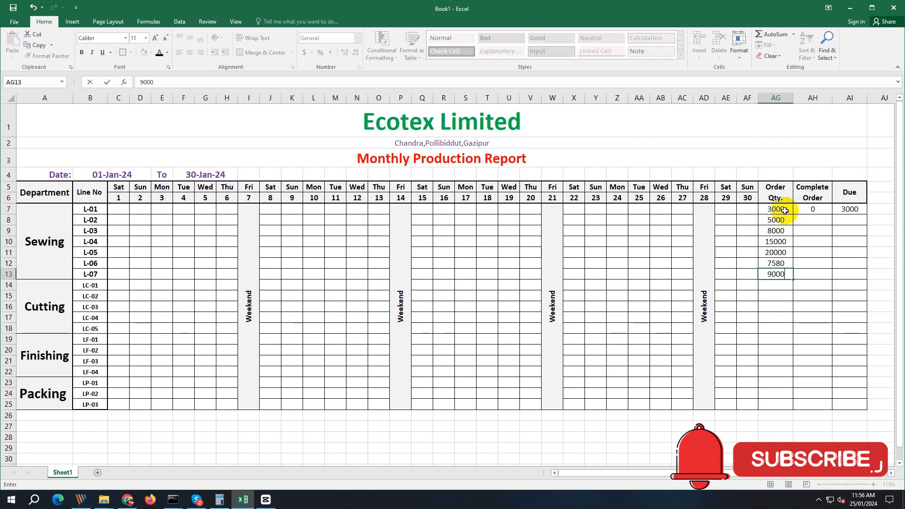
key("Return")
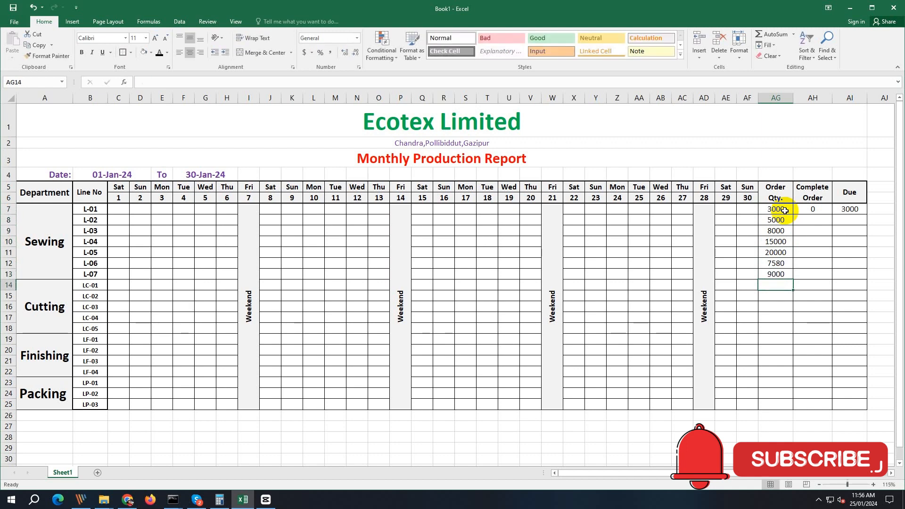
Step: Enter the Cutting order quantities for LC-01 to LC-05: 12000, 15000, 20000, 30000 and 8000
type("12000")
key("Return")
type("15000")
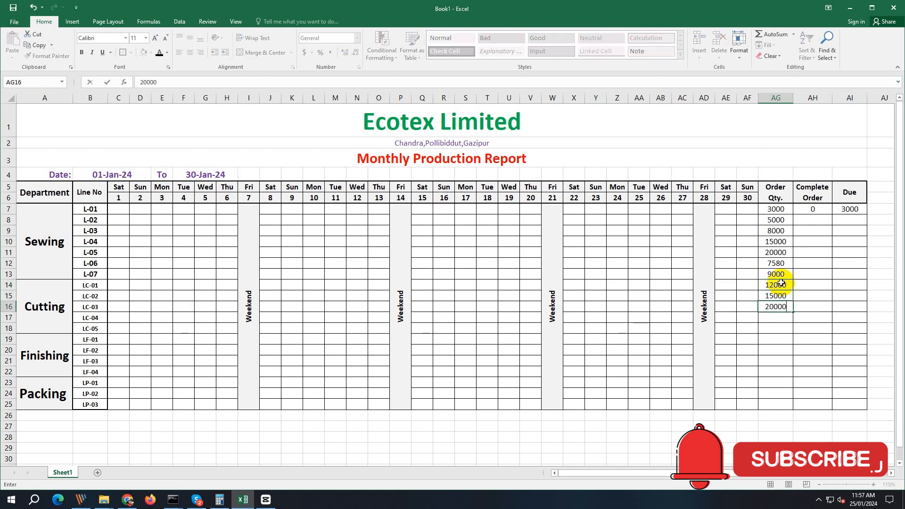
key("Return")
type("30000")
key("Return")
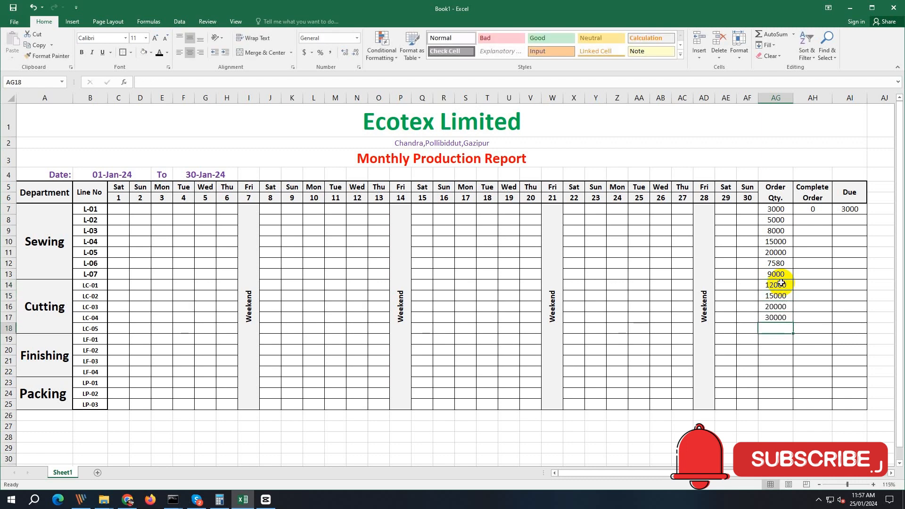
type("8000")
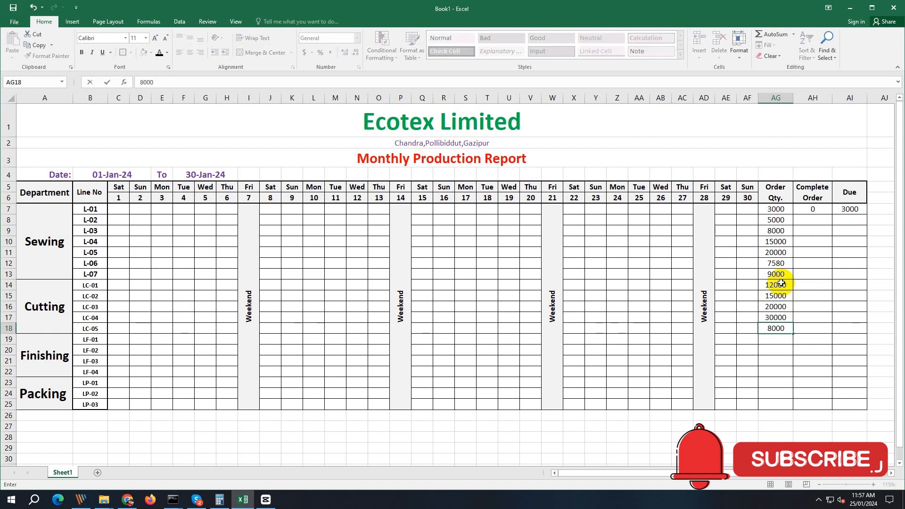
key("Return")
Step: Enter the Finishing order quantities for LF-01 to LF-04: 10000, 6000, 5000 and 2000
type("10000")
key("Return")
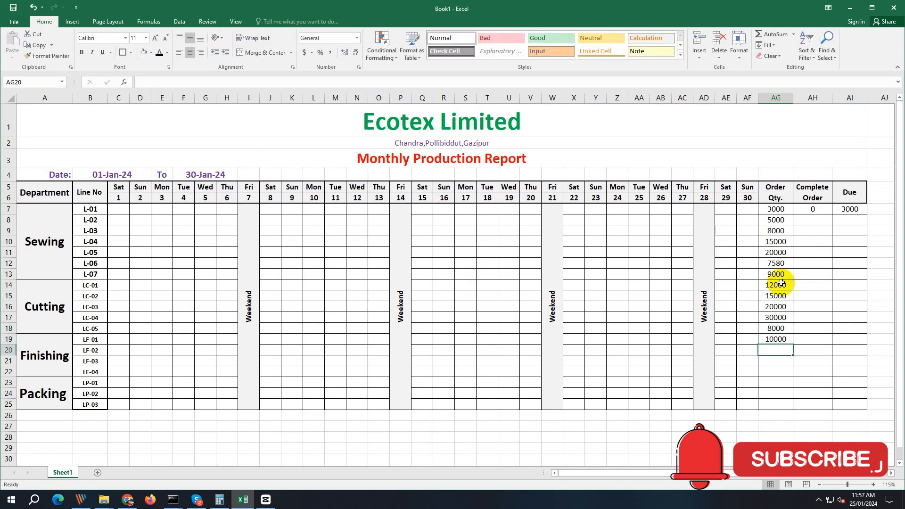
type("6000")
key("Return")
type("5000")
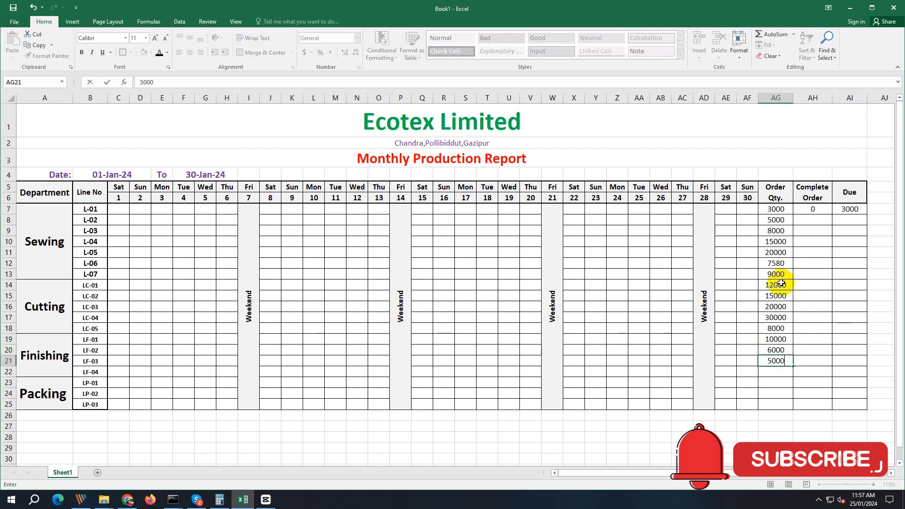
key("Return")
type("2000")
key("Return")
Step: Enter the Packing order quantities for LP-01 to LP-03: 3000, 2500 and 12000
type("3")
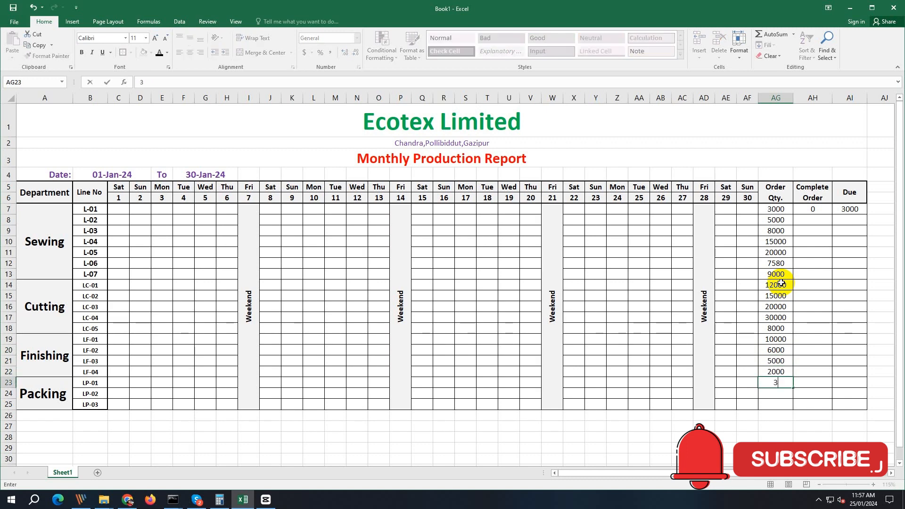
type("0000")
key("BackSpace")
key("Return")
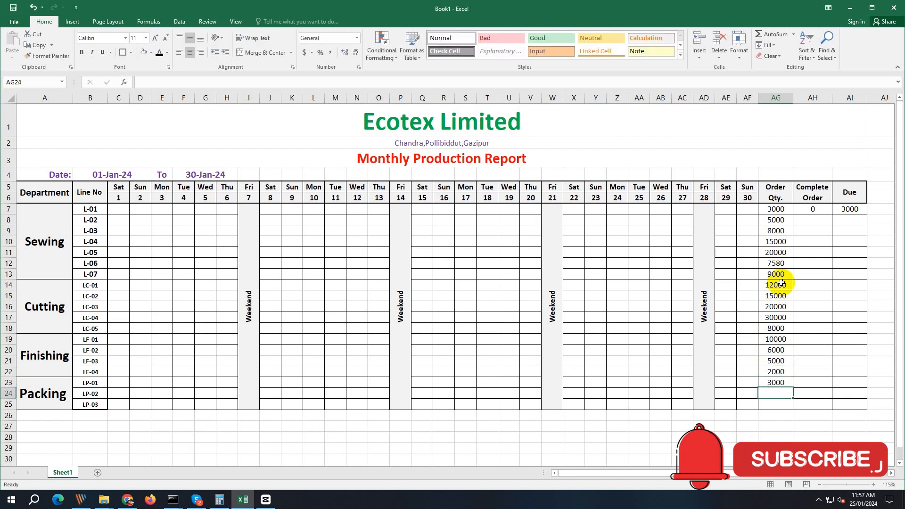
type("2500")
key("Return")
type("12000")
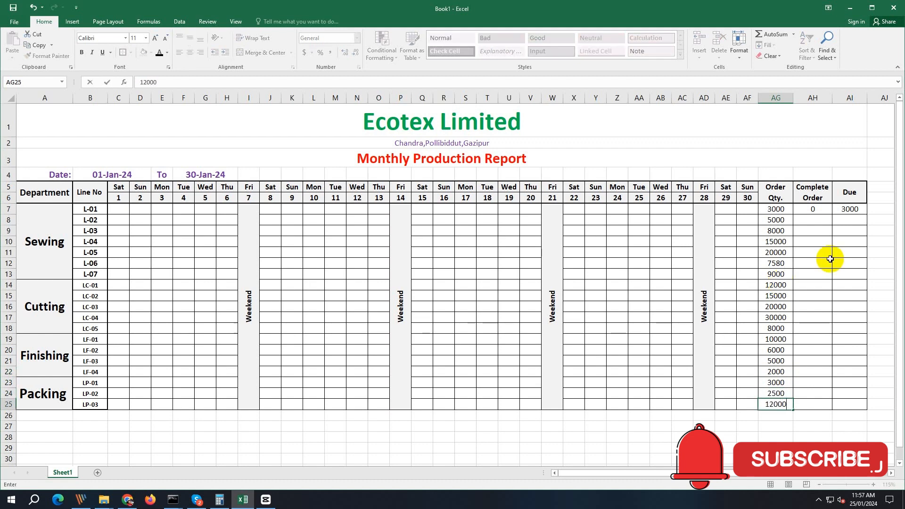
left_click(727, 245)
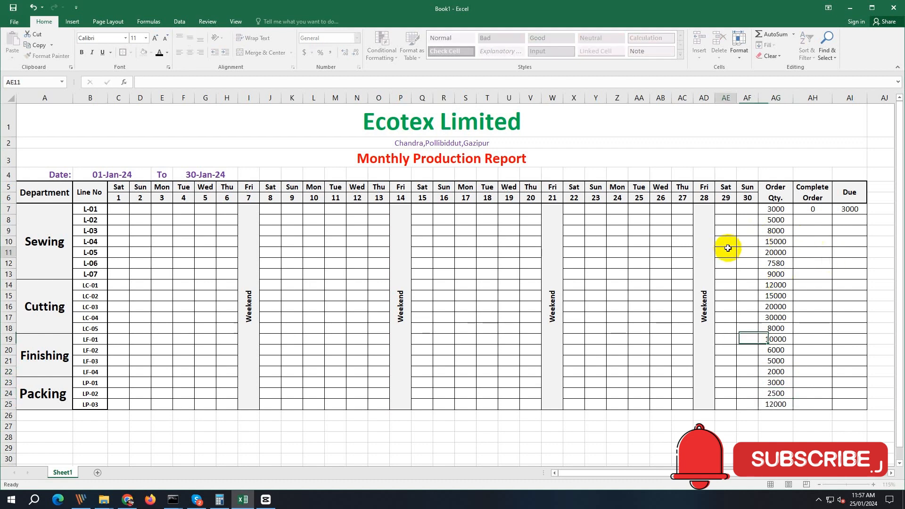
left_click(125, 212)
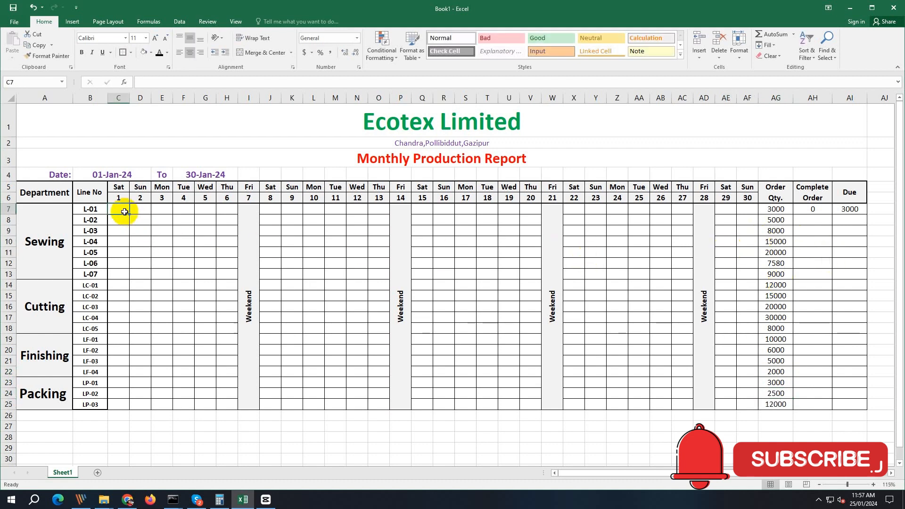
Step: Enter L-01's daily production for days 1 to 6: 80, 90, 85, 100, 120 and 60
type("80")
key("Tab")
type("90")
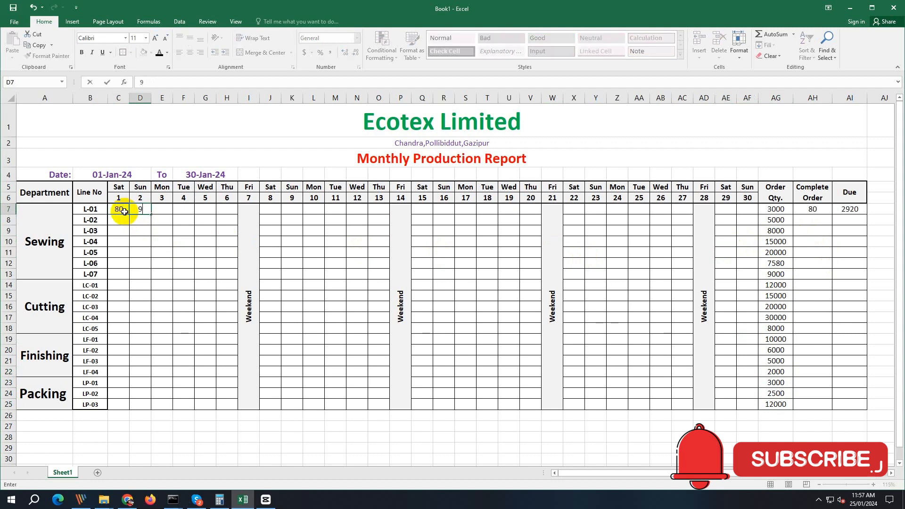
key("Tab")
type("85")
key("Tab")
type("100")
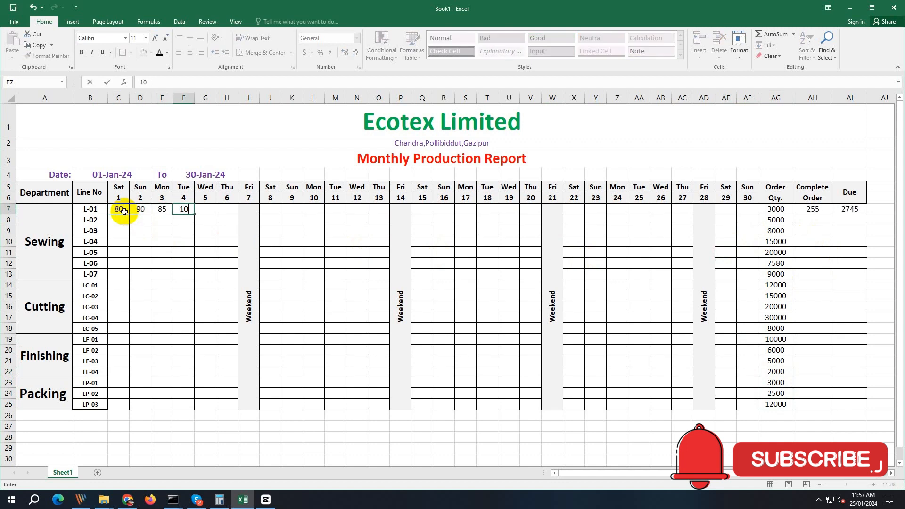
key("Tab")
key("Left")
type("1")
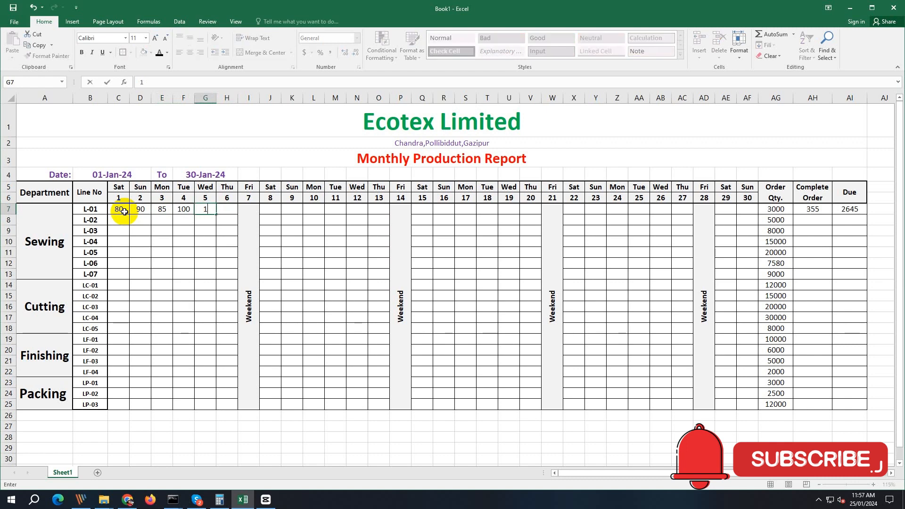
type("60")
key("Tab")
key("Tab")
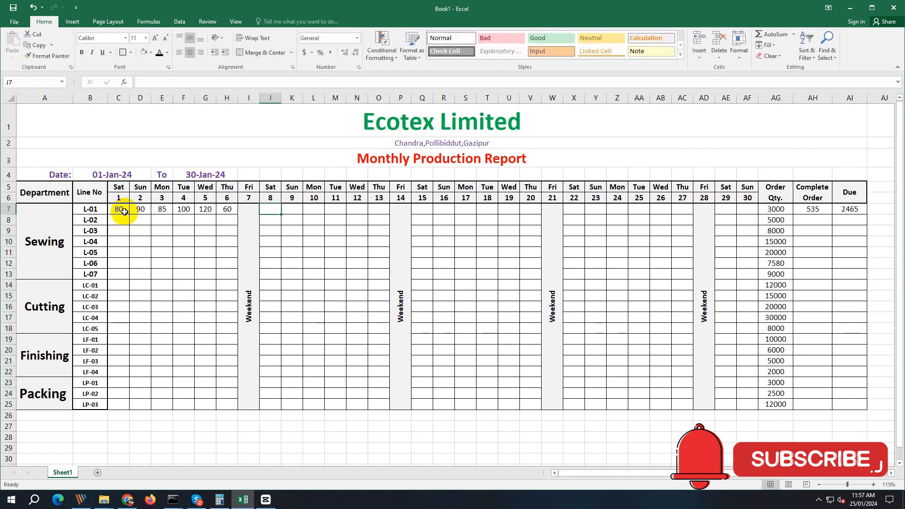
Step: Enter L-01's daily production for days 8 to 13: 50, 150, 80, 90, 98 and 120
type("50")
key("Tab")
type("150")
key("Tab")
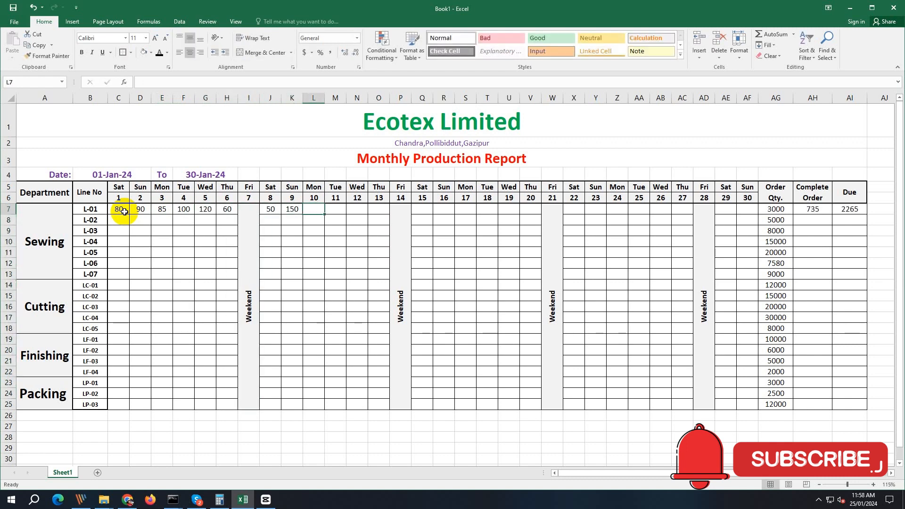
type("80")
key("Tab")
type("90")
key("Tab")
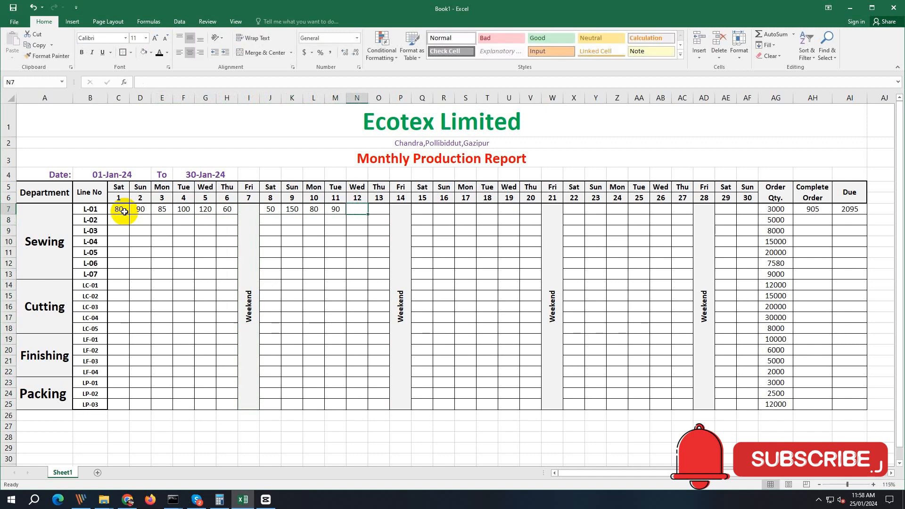
type("98")
key("Tab")
type("12")
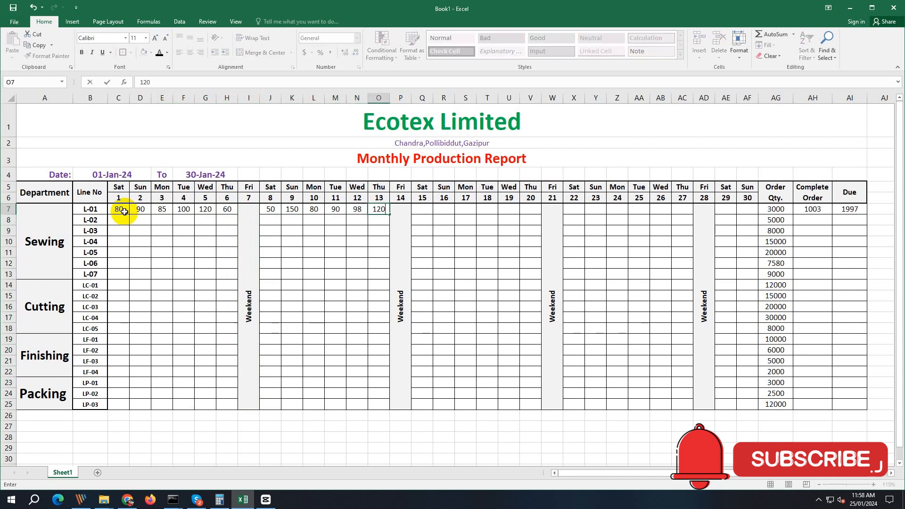
type("0")
key("Tab")
key("Tab")
Step: Enter L-01's daily production for days 15 to 20: 130, 150, 140, 180, 186 and 190
type("130")
key("Tab")
type("150")
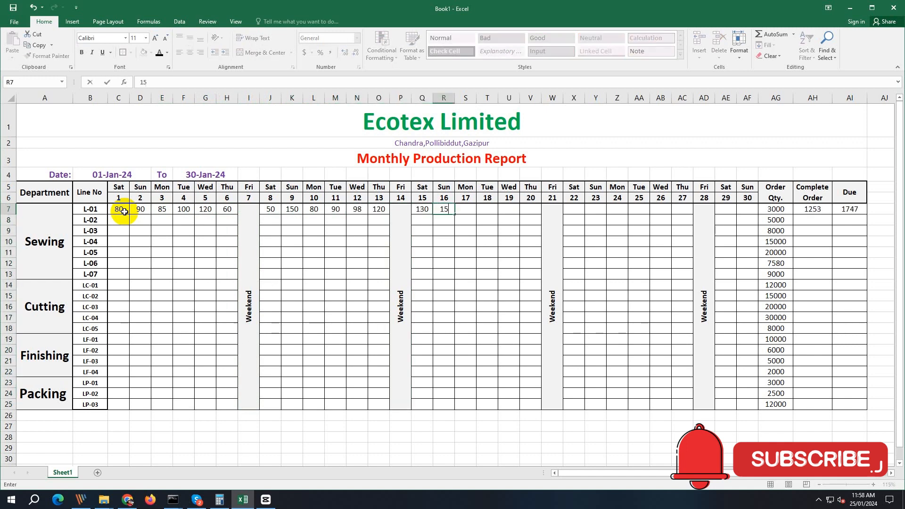
key("Tab")
type("140")
key("Tab")
type("18")
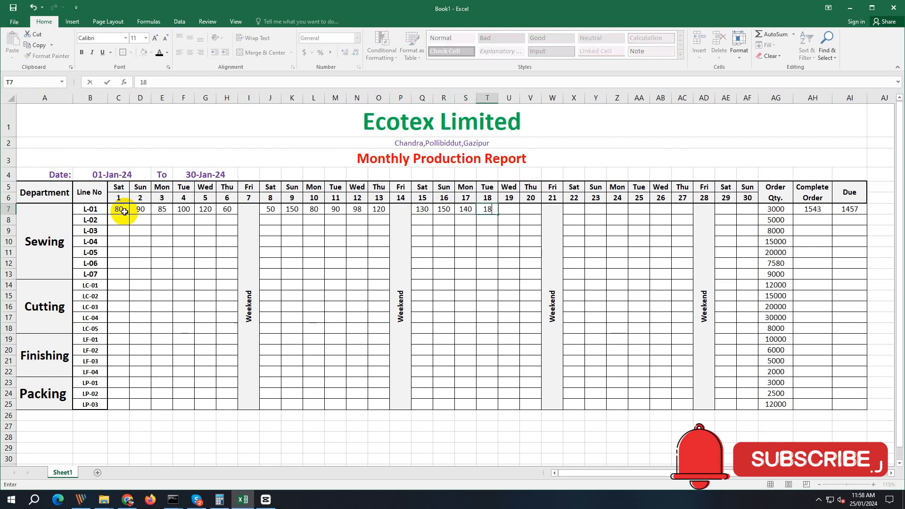
key("Tab")
type("1")
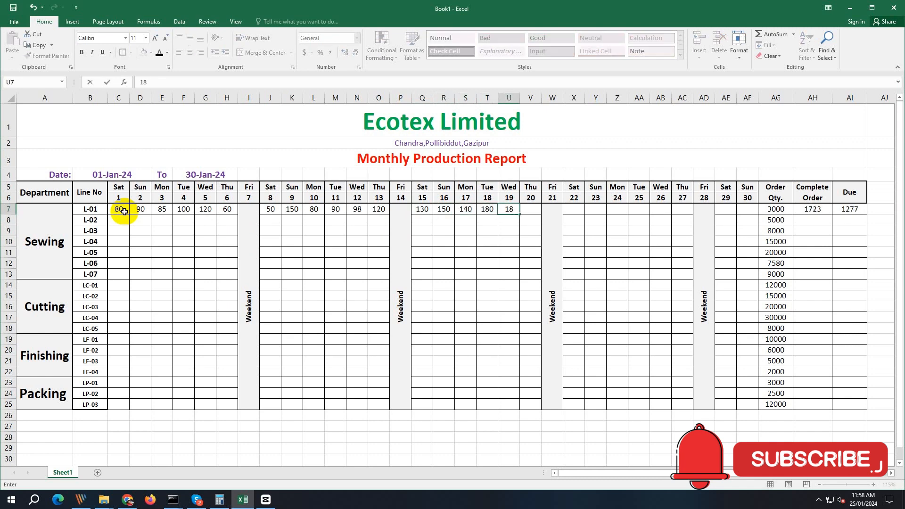
type("86")
key("Tab")
type("19")
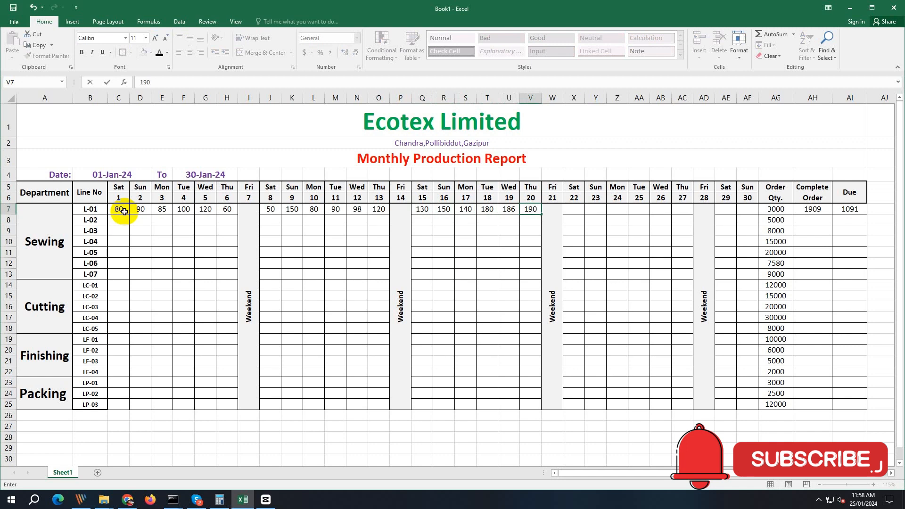
type("0")
key("Tab")
key("Tab")
Step: Enter L-01's daily production for days 22 to 27: 150, 120, 100, 70, 75 and 20
type("150")
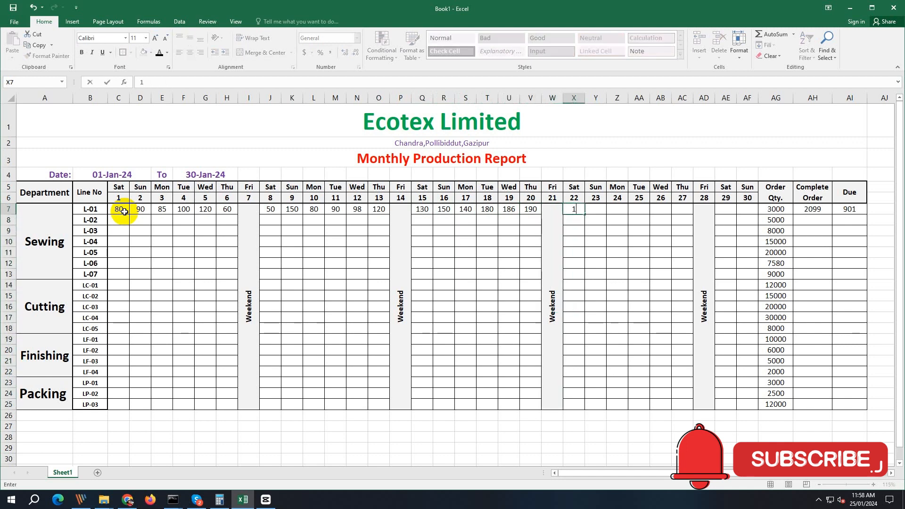
key("Tab")
type("120")
key("Tab")
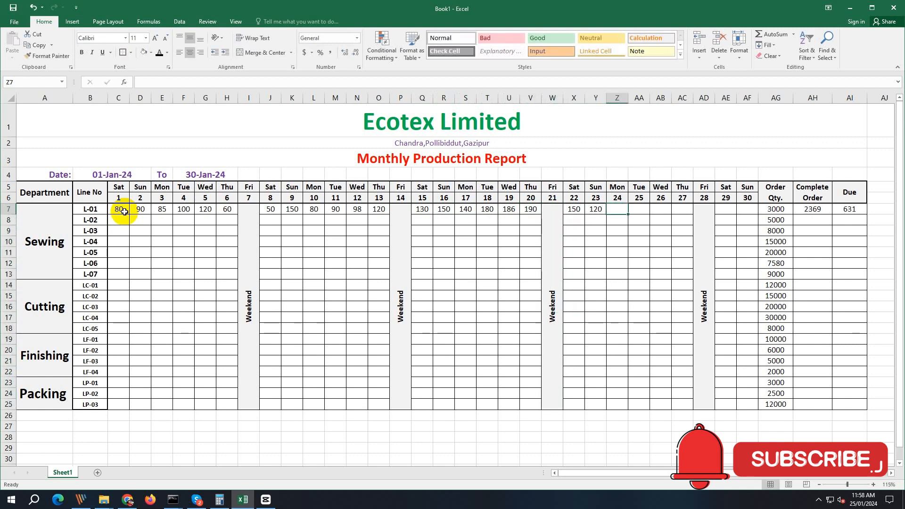
type("100")
key("Tab")
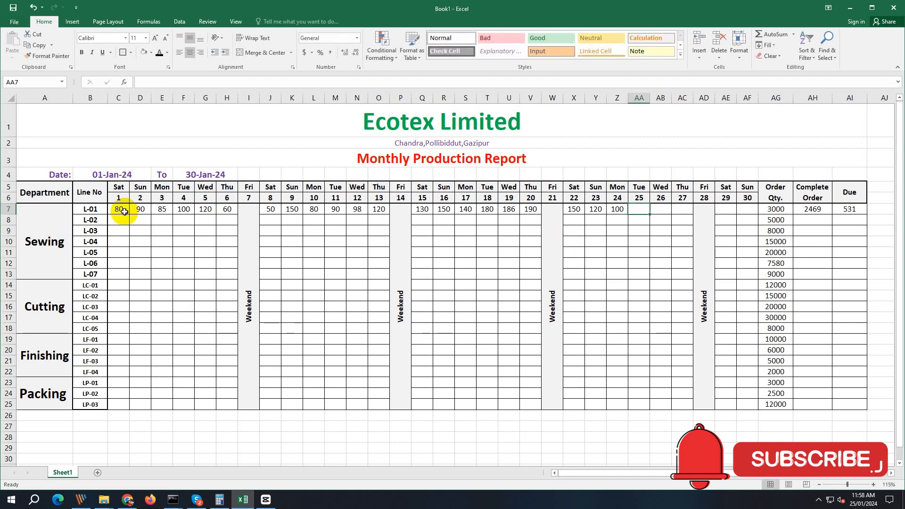
type("70")
key("Tab")
type("20")
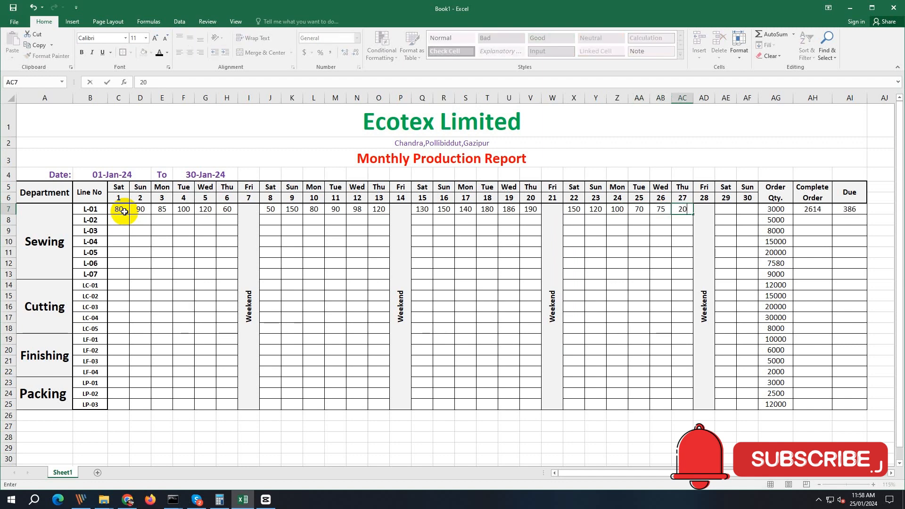
key("Return")
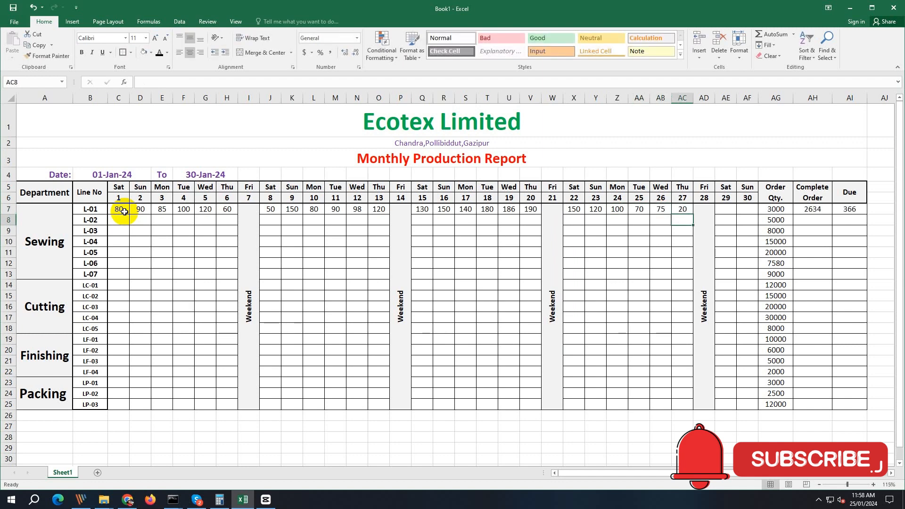
left_click(132, 252)
left_click(118, 211)
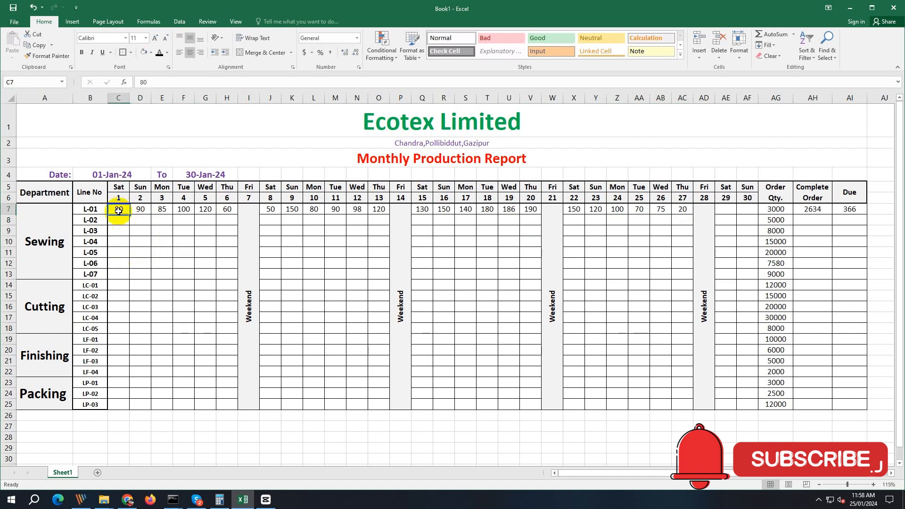
left_click(119, 286)
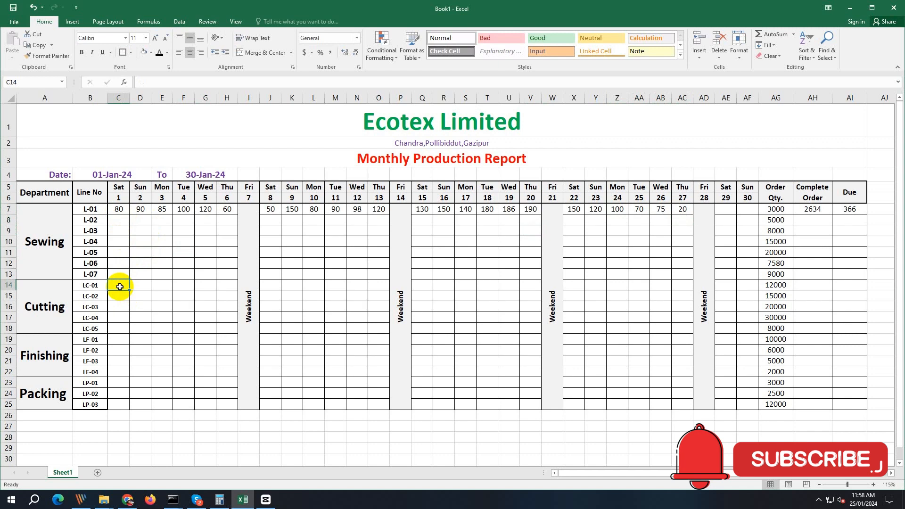
type("400")
key("Tab")
type("300")
key("Tab")
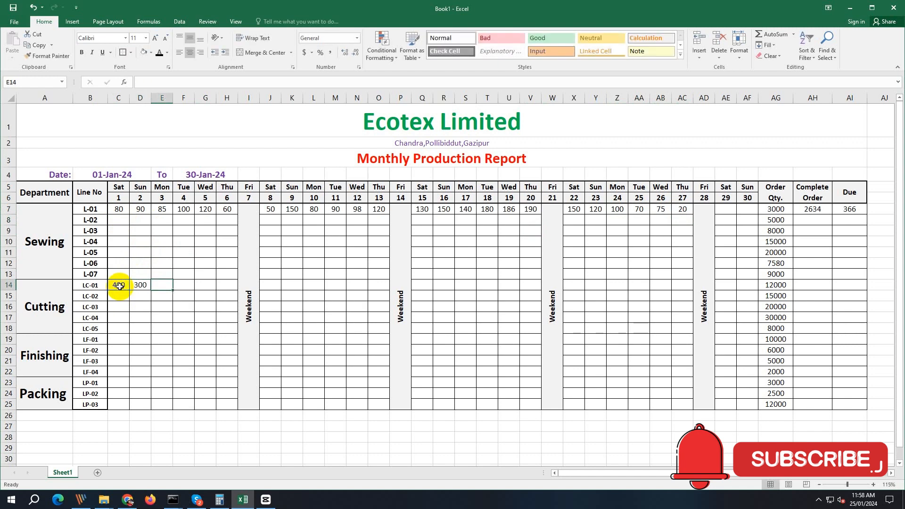
key("ctrl+z")
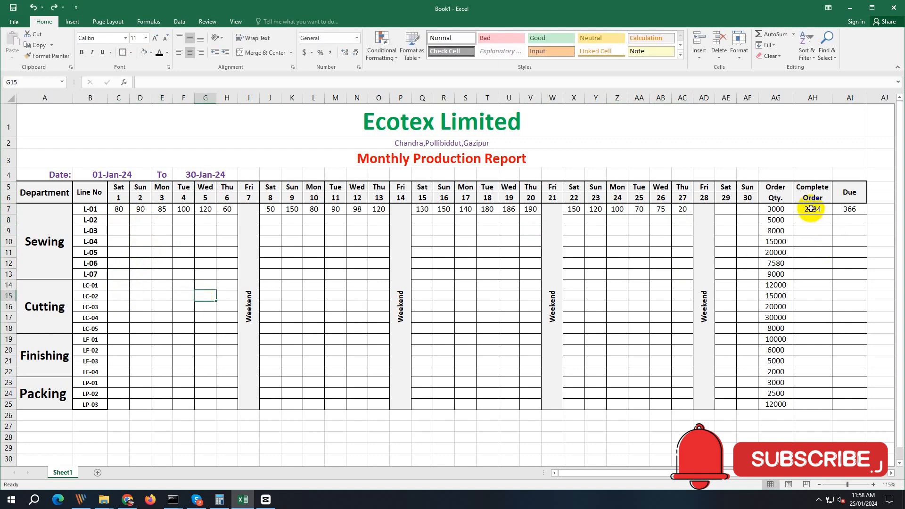
Step: Copy the L-01 Complete Order and Due formulas down through all lines to LP-03
left_click_drag(810, 209, 865, 408)
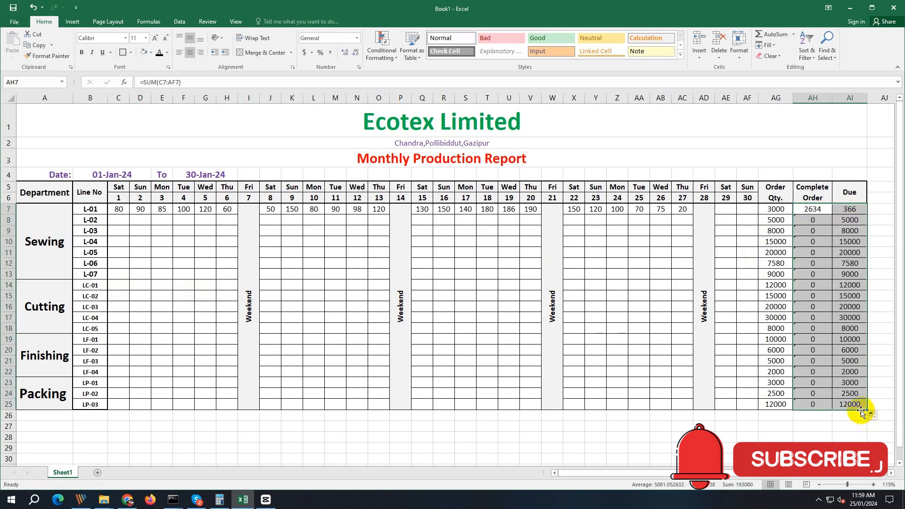
left_click(822, 381)
left_click(783, 430)
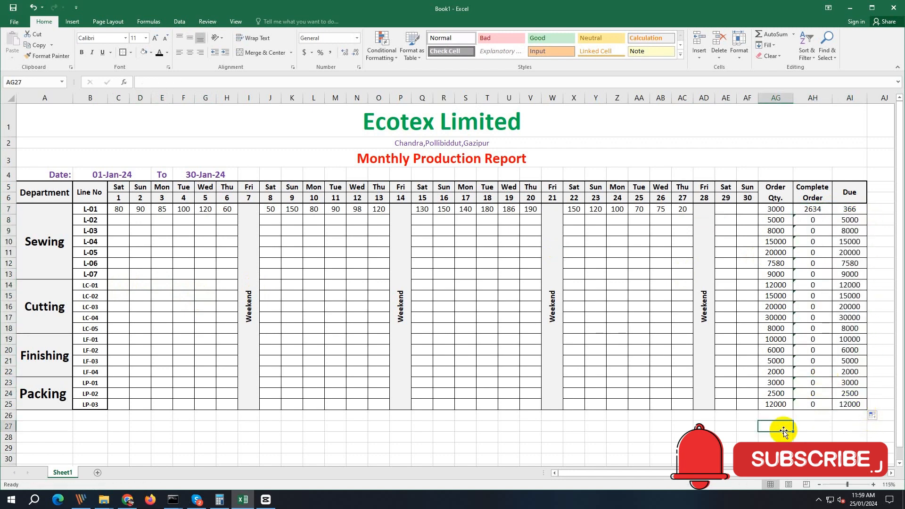
Step: Enter LP-01's daily production for days 1 to 3: 500, 120 and 130
left_click(114, 382)
type("50")
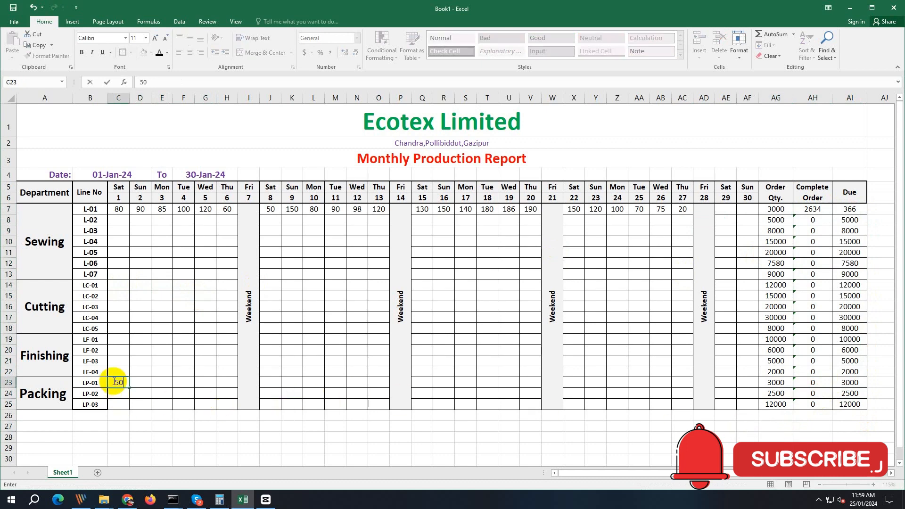
type("0")
key("Tab")
type("120")
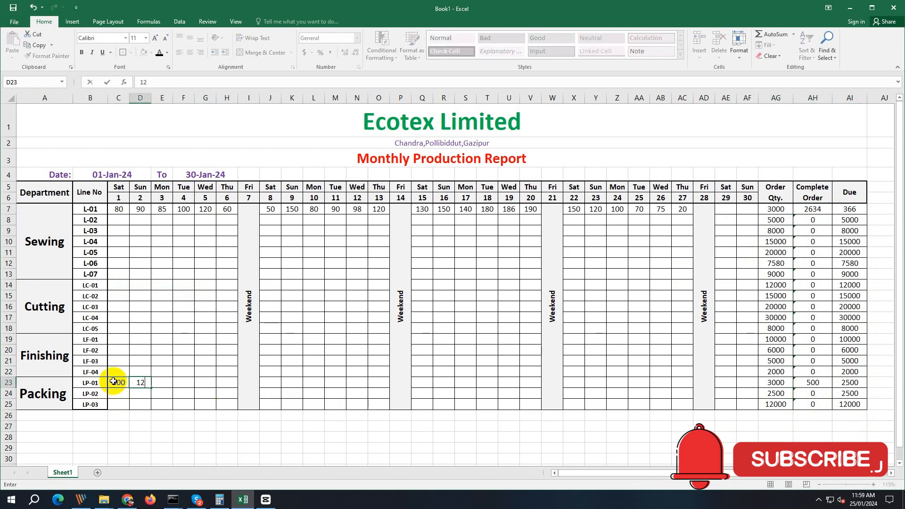
key("Tab")
type("130")
key("Tab")
Step: Enter LP-01's production as 180 on day 11, 190 on day 18 and 200 on day 24
key("Tab")
key("Tab")
key("Tab")
key("Tab")
key("Tab")
key("Tab")
key("Tab")
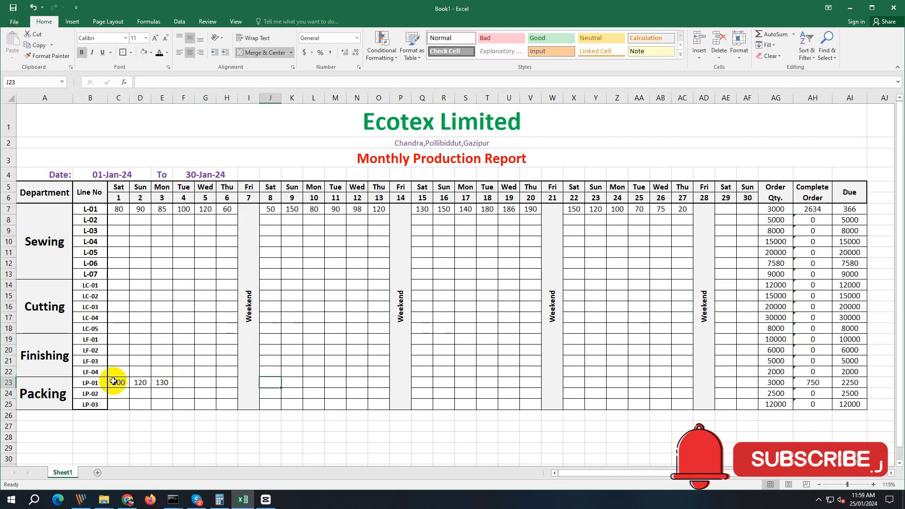
type("180")
key("Tab")
key("Tab")
key("Tab")
key("Tab")
key("Tab")
key("Tab")
key("Tab")
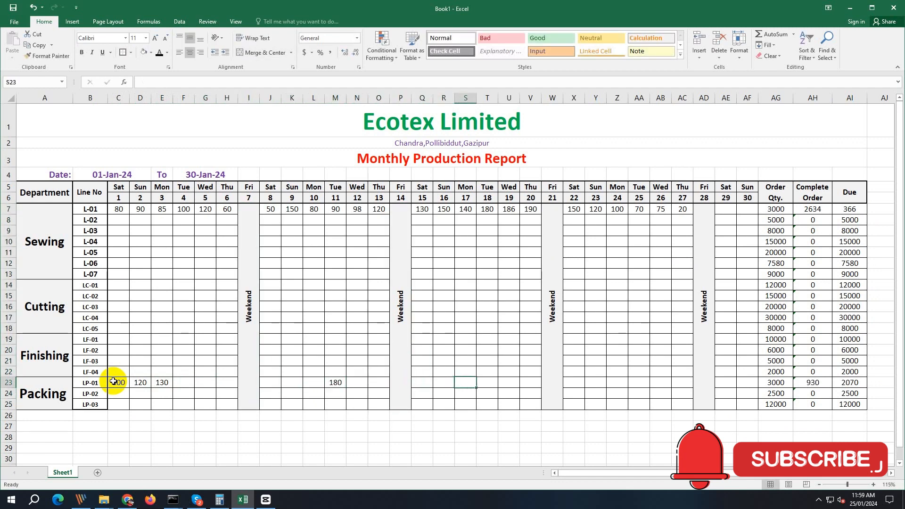
type("190")
key("Tab")
key("Tab")
key("Tab")
key("Tab")
key("Tab")
key("Tab")
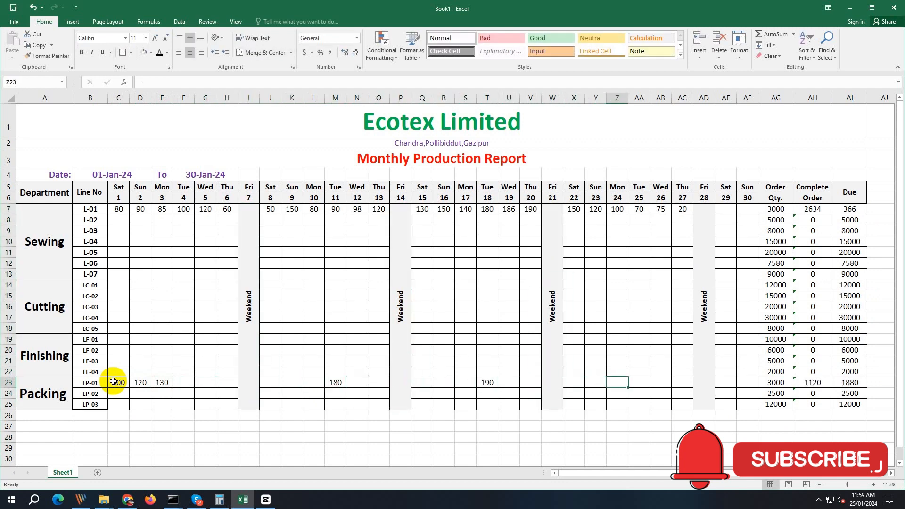
type("200")
key("Tab")
Step: Fill the Due column cells from L-01 to LP-03 with yellow
left_click_drag(845, 209, 844, 404)
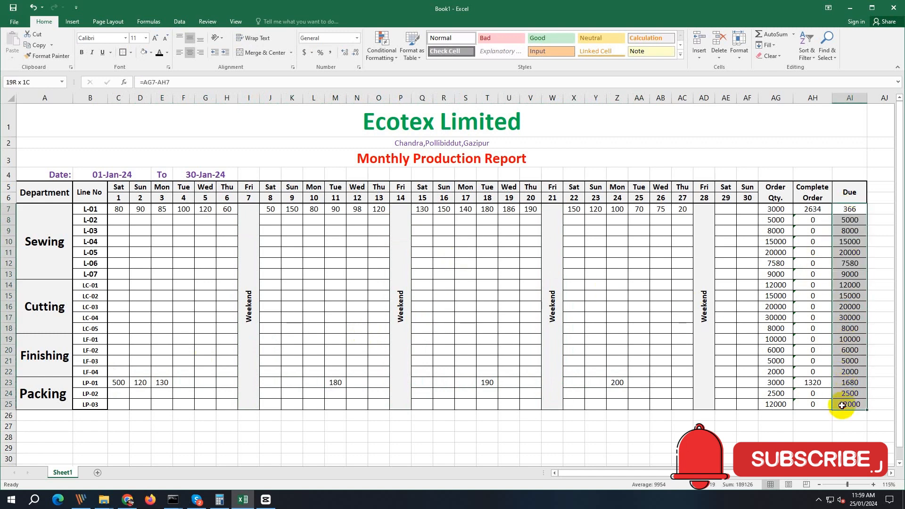
left_click(151, 53)
left_click(165, 128)
left_click(533, 350)
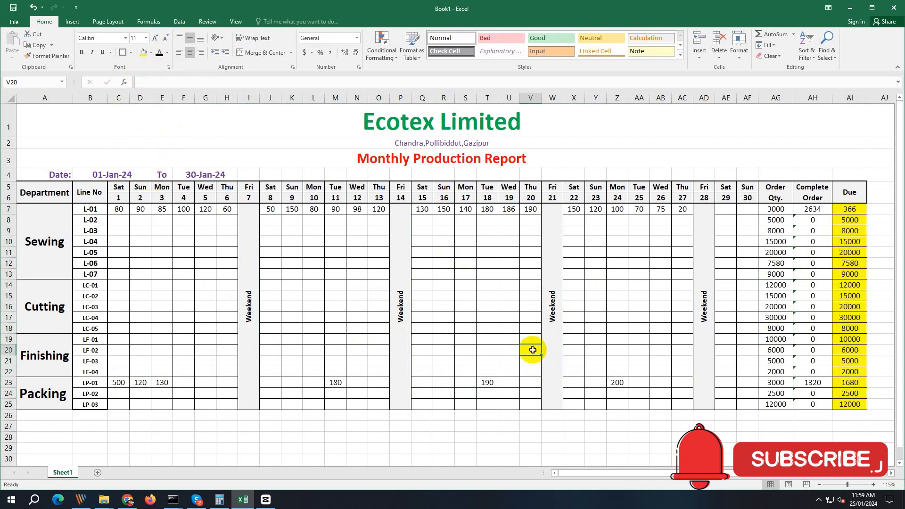
left_click(685, 459)
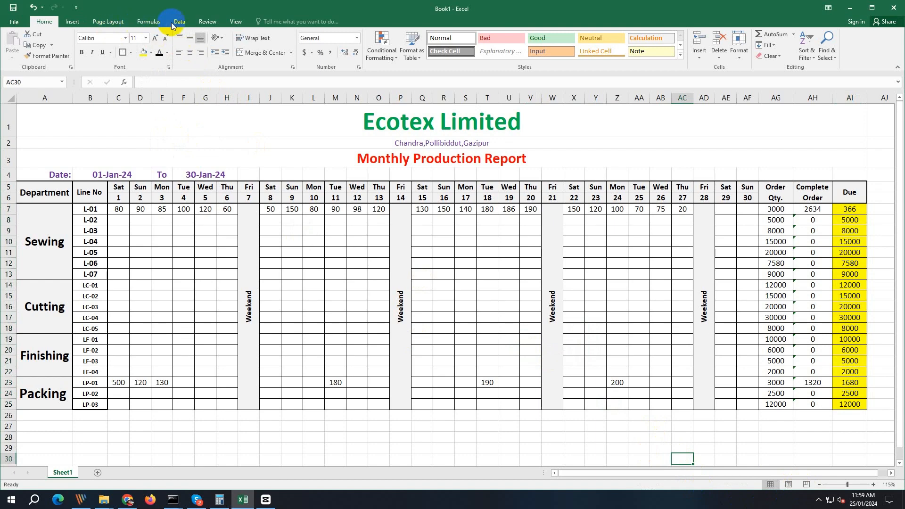
Step: Hide the worksheet gridlines around the production report
left_click(235, 21)
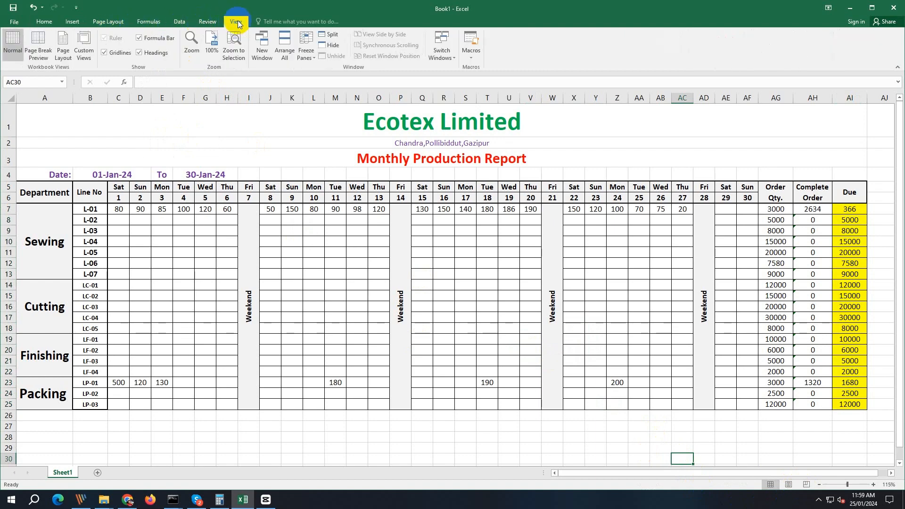
left_click(106, 53)
scroll(636, 290, "down", 1, "ctrl")
left_click(431, 253)
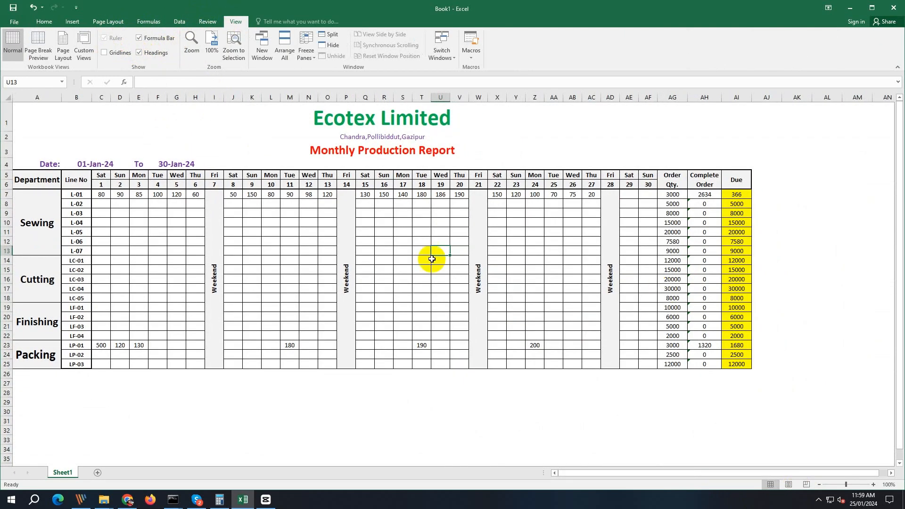